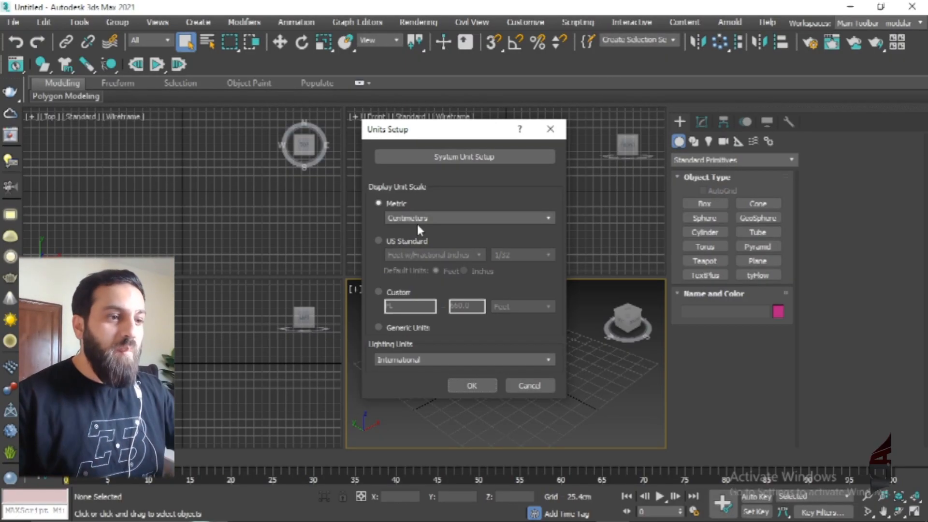
Accept centimeters as the display unit and draw a box about 234 × 247 × 123 cm in the perspective view
click(471, 386)
click(698, 205)
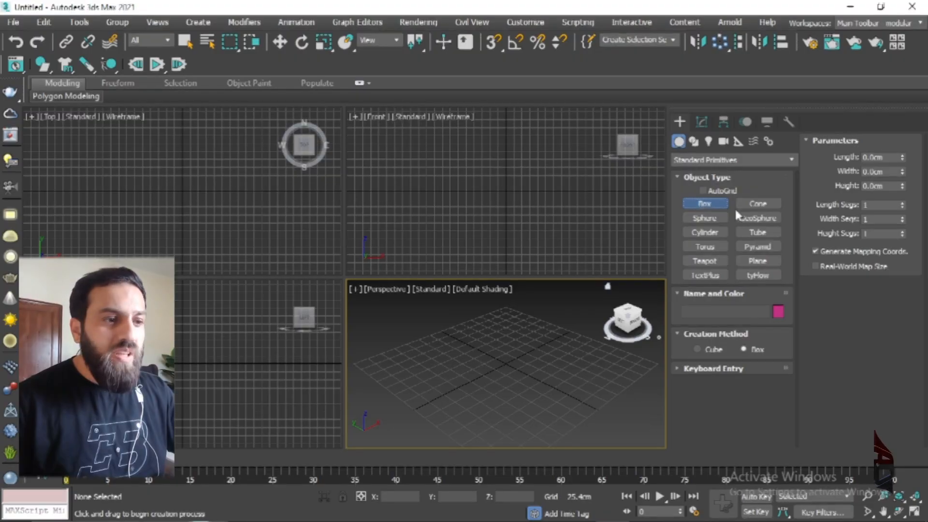
drag(412, 362, 608, 354)
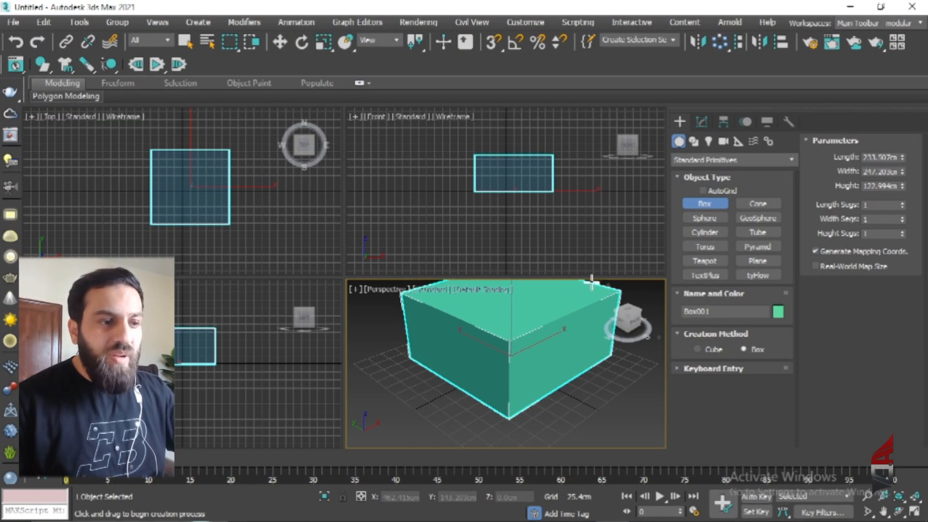
click(534, 338)
Set the box's width segments to 4 and length segments to 5
key(alt+w)
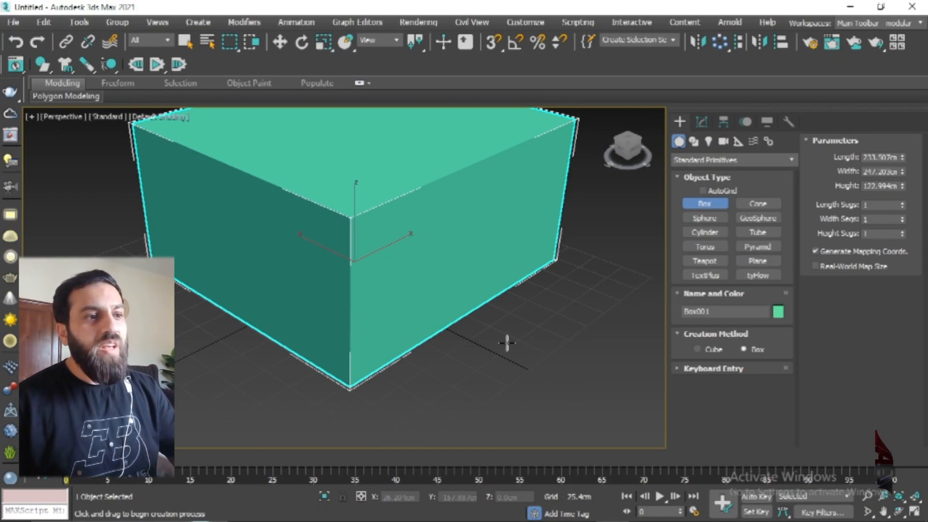
middle_drag(507, 342, 513, 369)
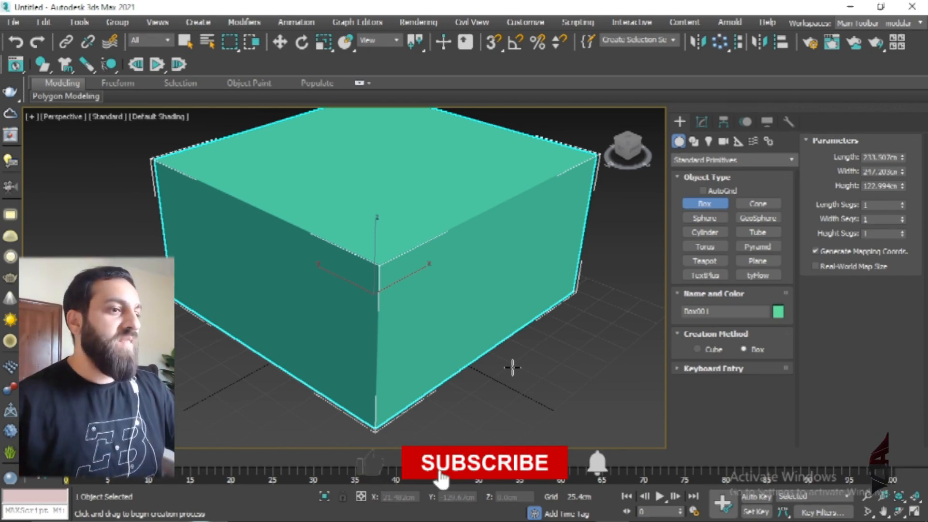
scroll(450, 352, down, 4)
alt+middle_drag(468, 375, 360, 369)
middle_drag(419, 374, 385, 372)
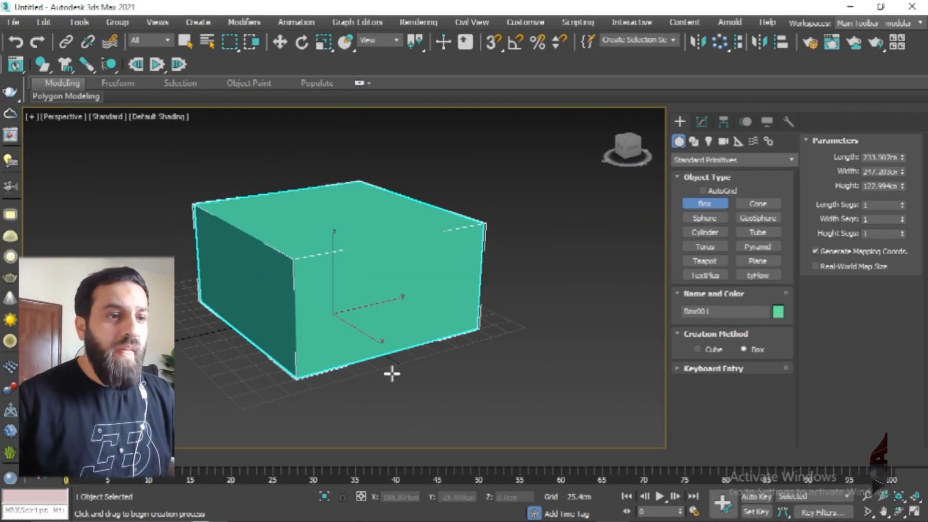
click(701, 122)
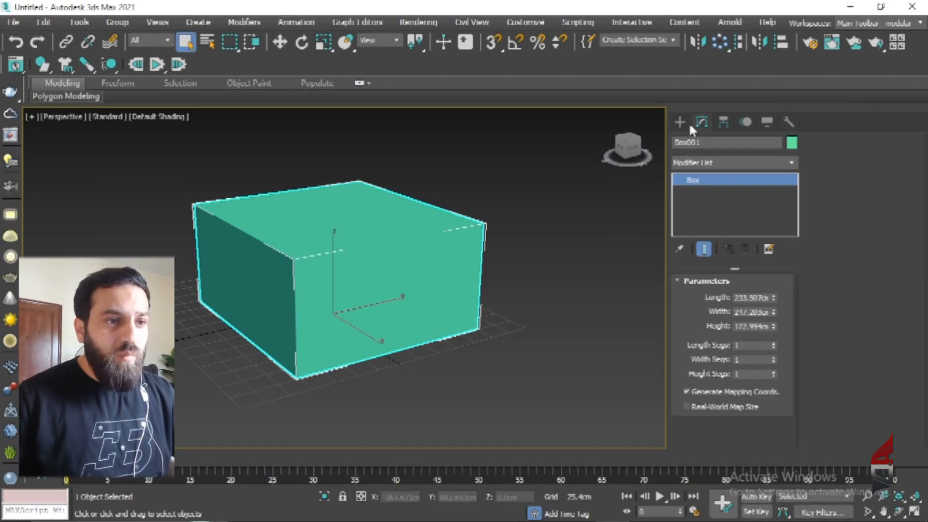
click(774, 357)
click(774, 358)
click(774, 358)
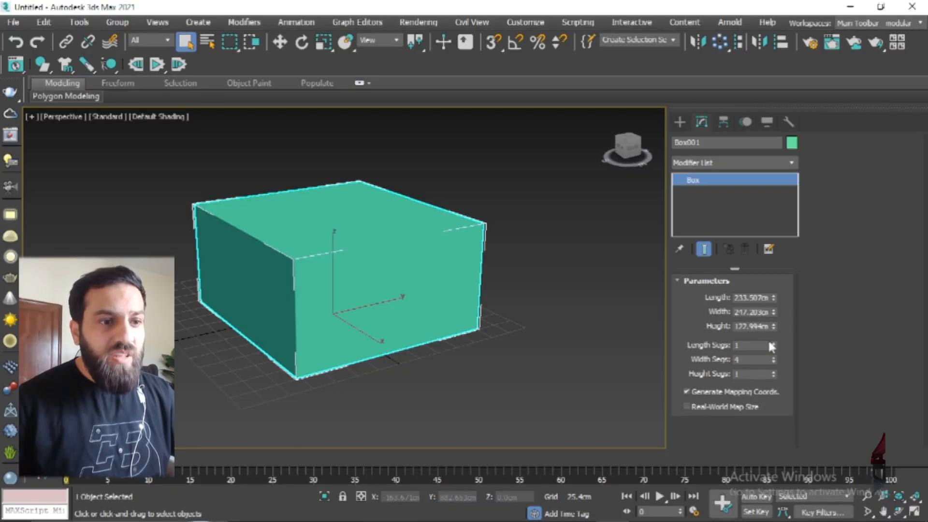
click(773, 342)
click(772, 343)
click(772, 342)
click(772, 343)
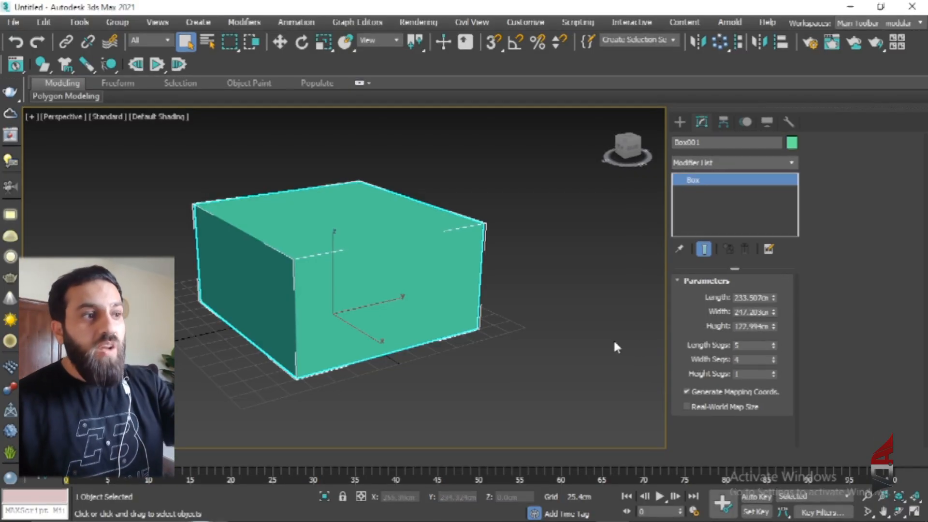
Display selected objects with edged faces in the perspective view
click(163, 116)
mouse_move(213, 296)
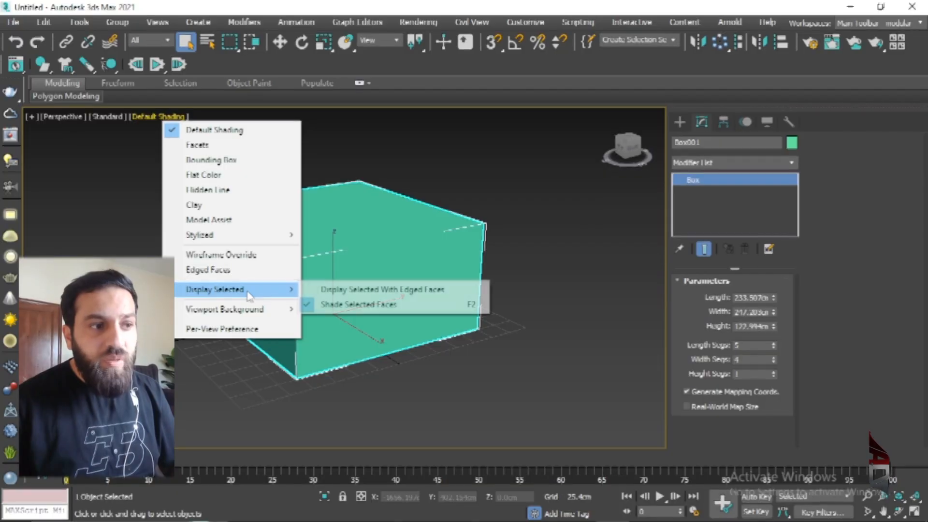
click(360, 290)
scroll(360, 289, down, 3)
scroll(360, 289, up, 3)
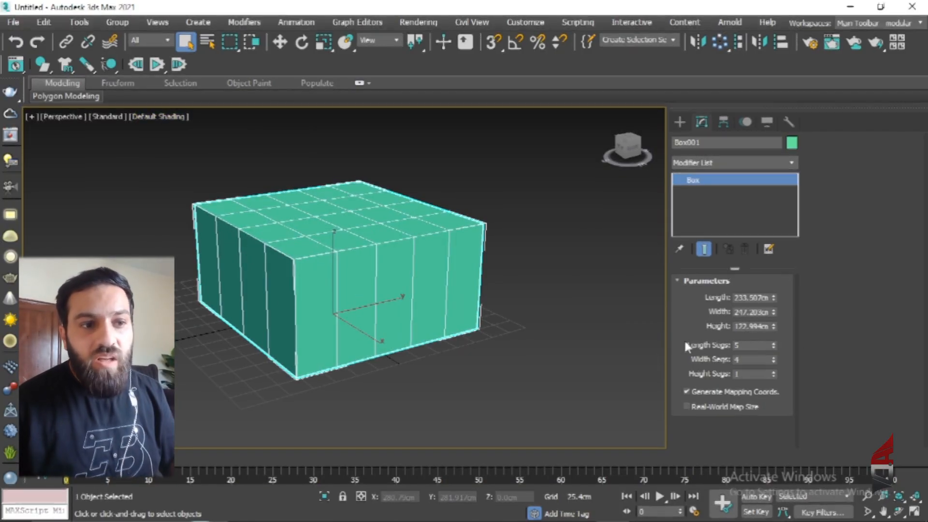
Set the box's height segments to 4
click(773, 372)
click(773, 371)
click(773, 372)
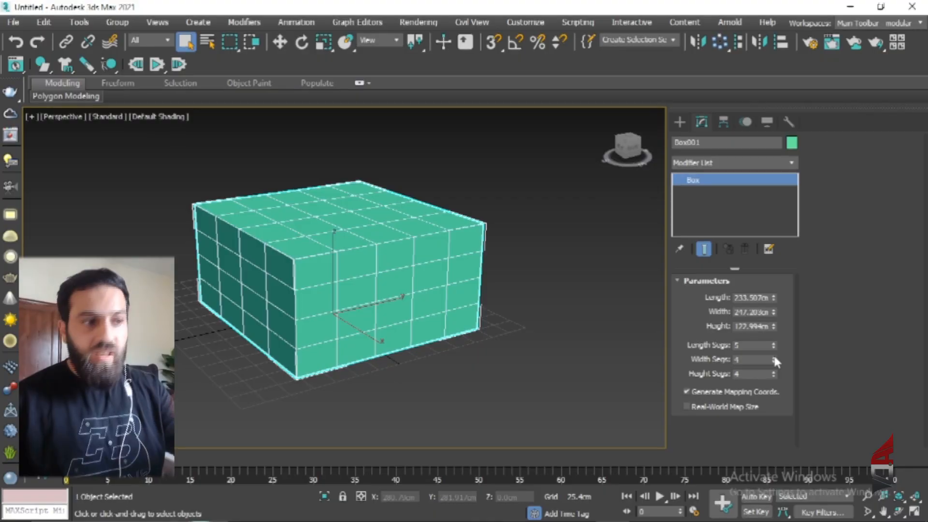
Draw a second, smaller box about 64 × 66 × 57 cm in front of the large box
alt+middle_drag(342, 356, 466, 338)
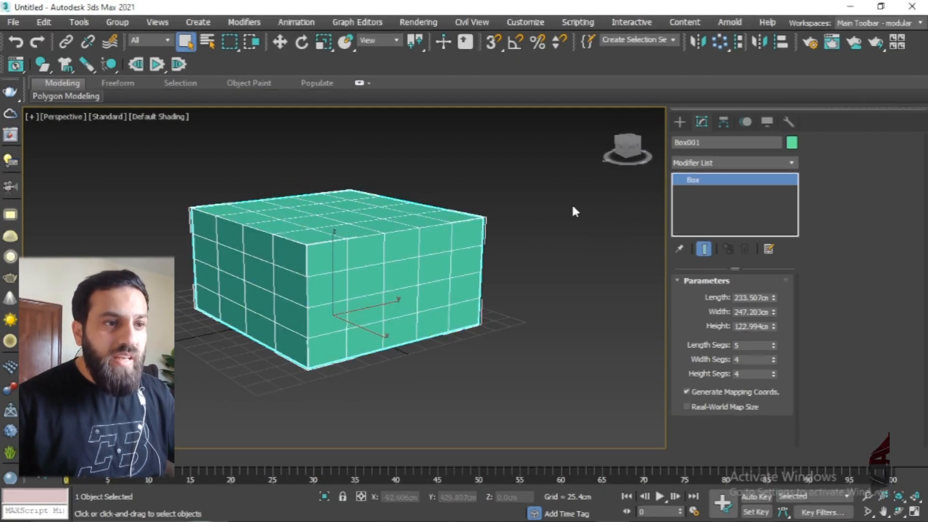
click(674, 123)
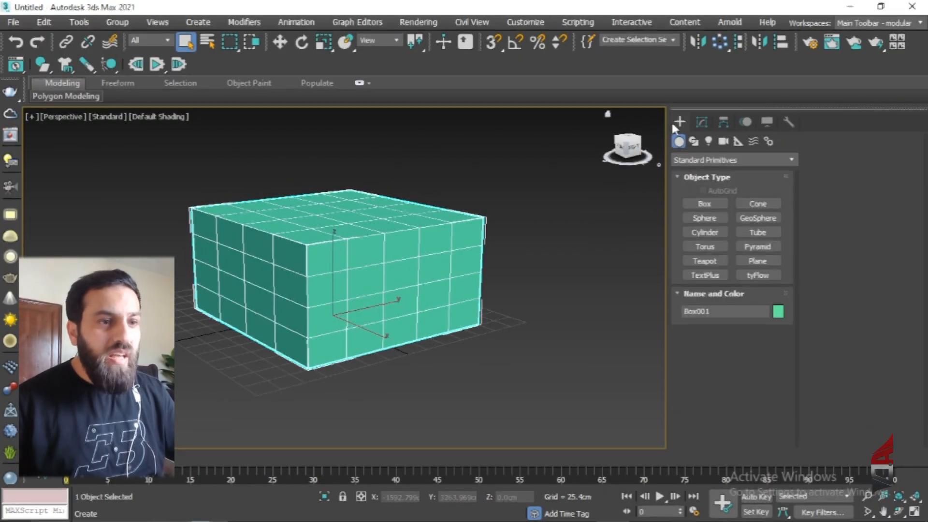
click(705, 204)
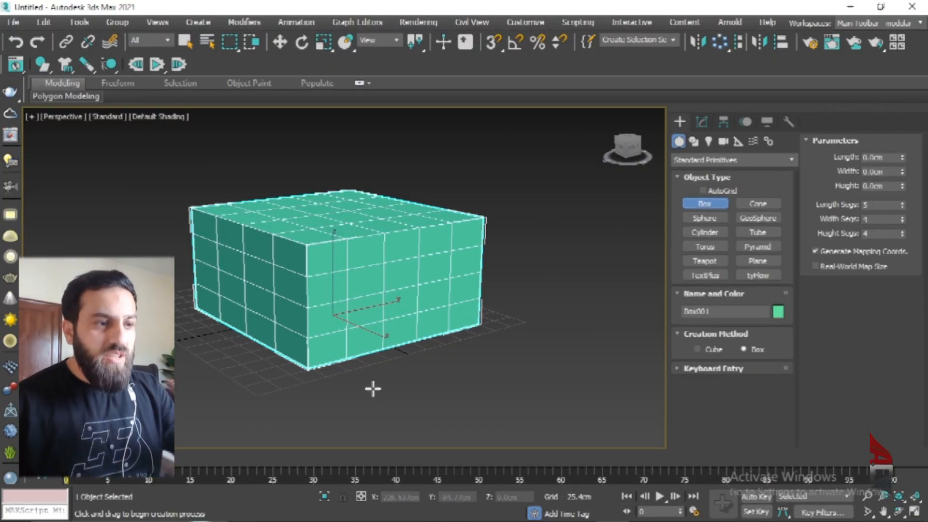
drag(369, 382, 469, 389)
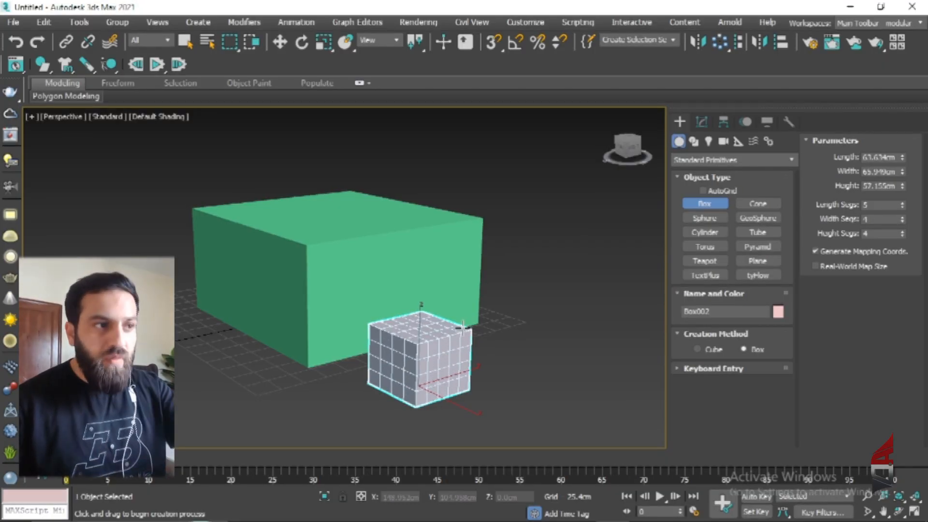
Raise the small box about 32 cm in the front view and move it along X until it straddles the large box's side face
click(280, 42)
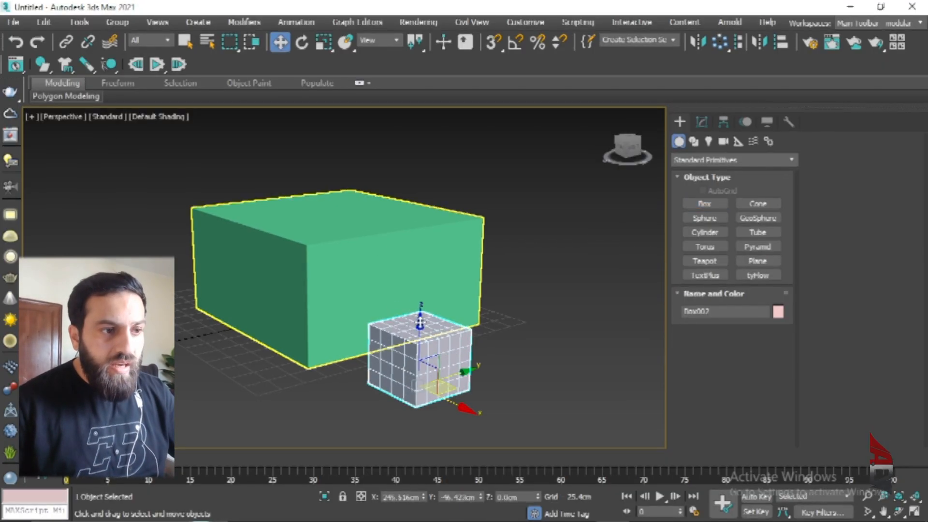
key(alt+w)
right_click(504, 214)
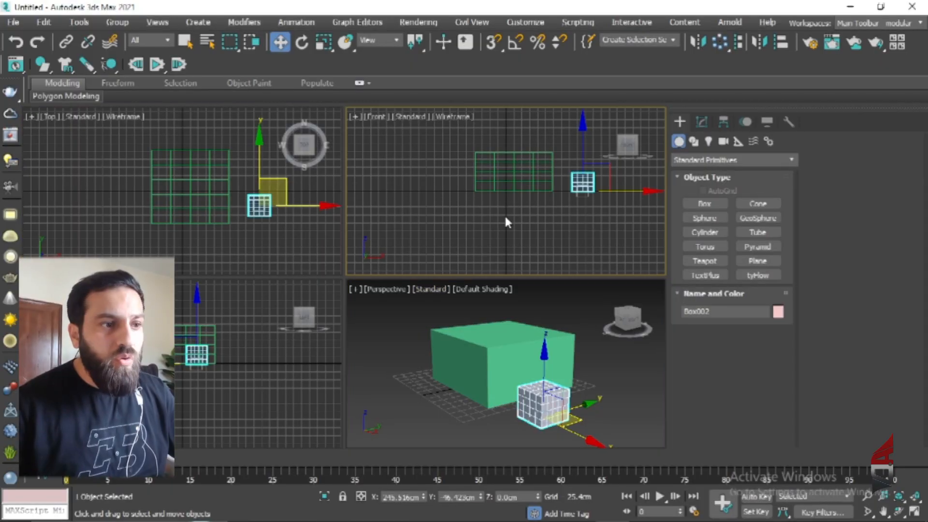
key(alt+w)
drag(498, 264, 503, 222)
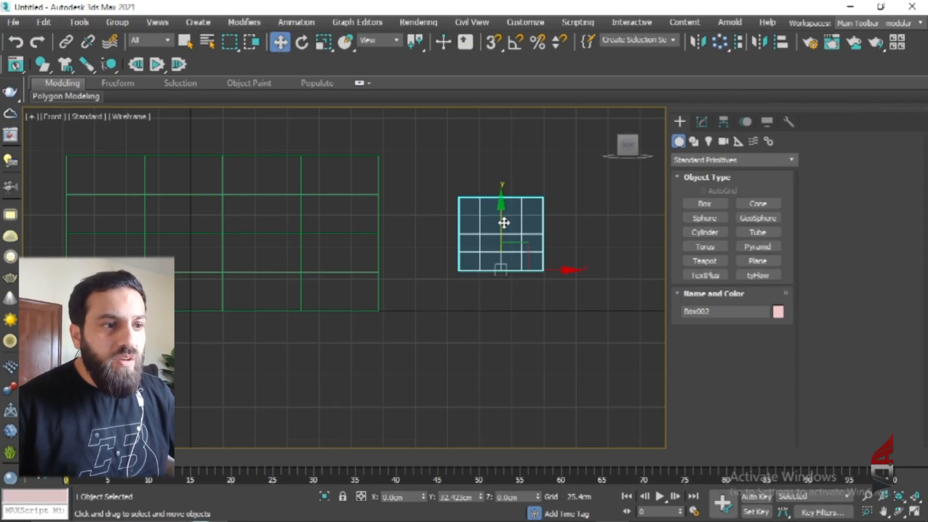
drag(541, 267, 422, 280)
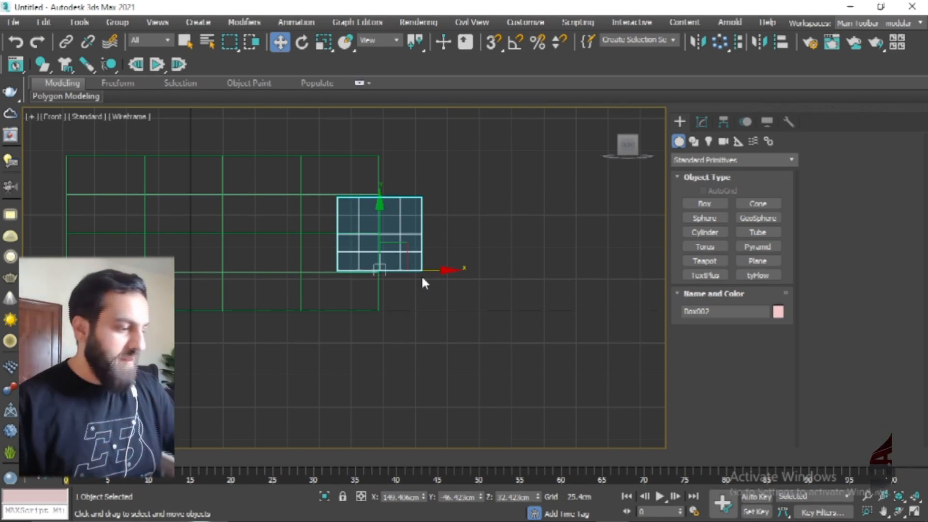
Clone the small box sideways along the same face of the large box as one Copy
key(alt+w)
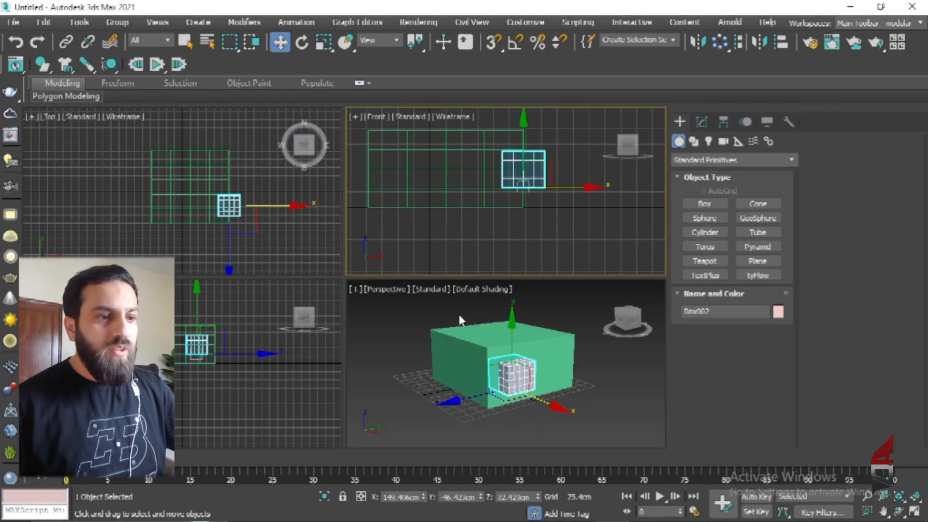
key(alt+w)
alt+middle_drag(485, 392, 434, 382)
shift+drag(416, 325, 533, 323)
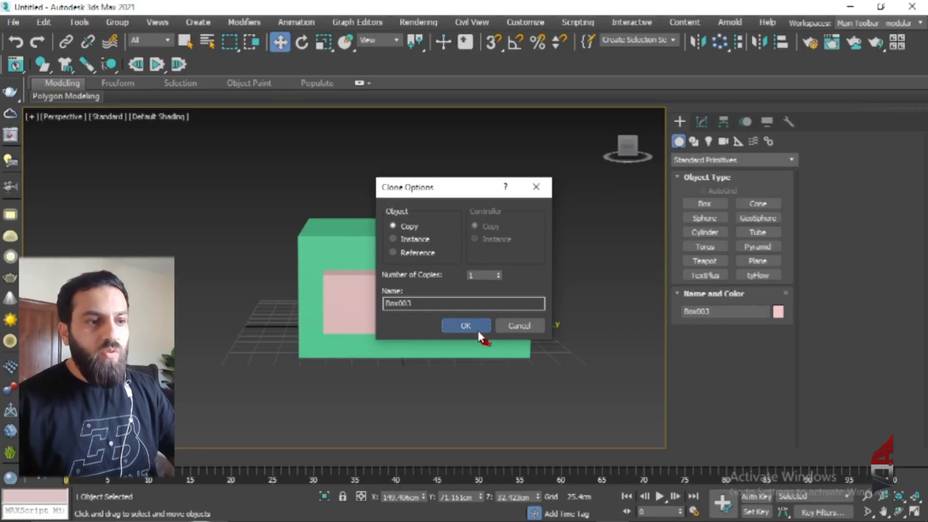
click(478, 330)
Select both small boxes and clone them as a Copy onto the opposite face of the large box
alt+middle_drag(477, 330, 419, 349)
ctrl+click(419, 337)
shift+drag(479, 317, 208, 315)
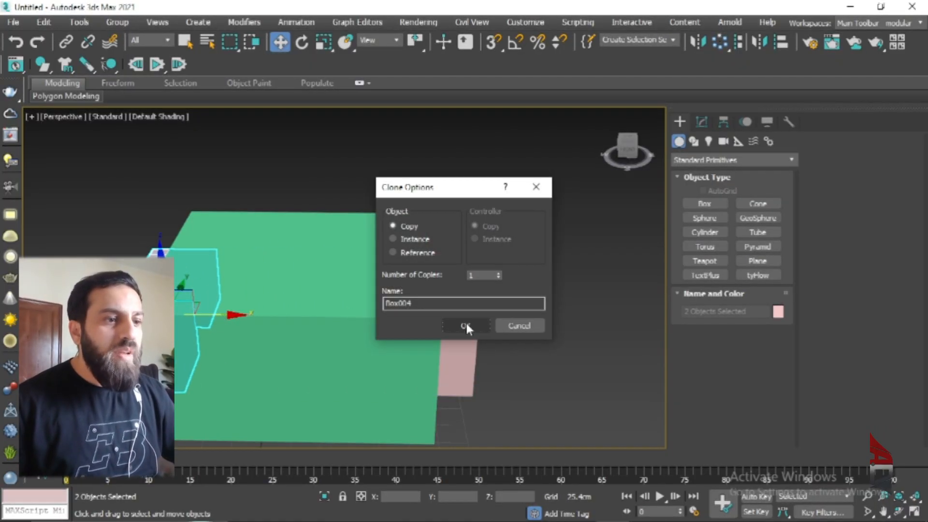
click(465, 325)
Select the large box and convert it into a ProBoolean compound object with the Subtraction operation
mouse_move(387, 255)
alt+middle_down()
mouse_move(332, 269)
mouse_move(483, 208)
mouse_move(506, 321)
mouse_move(368, 271)
mouse_move(261, 318)
mouse_move(290, 300)
mouse_move(425, 319)
alt+middle_up()
middle_drag(309, 333, 449, 342)
middle_drag(328, 359, 388, 396)
click(361, 210)
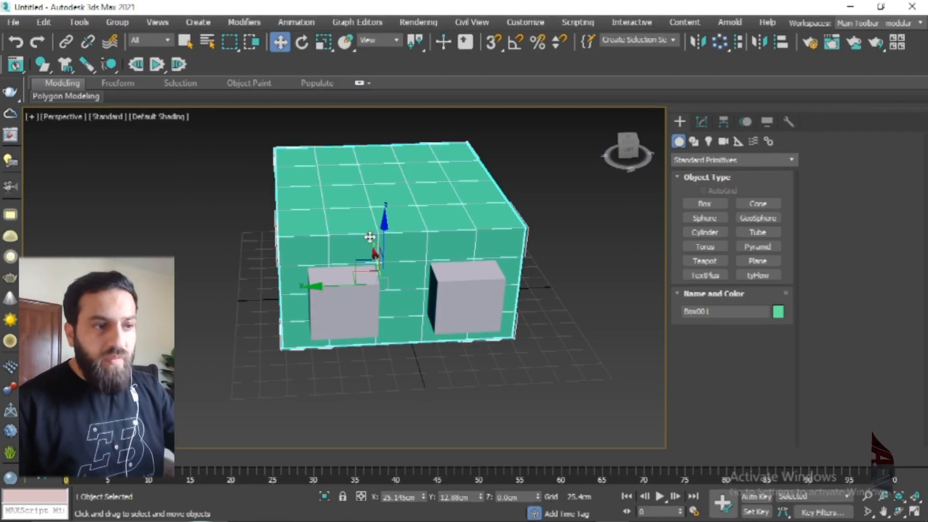
scroll(364, 246, up, 3)
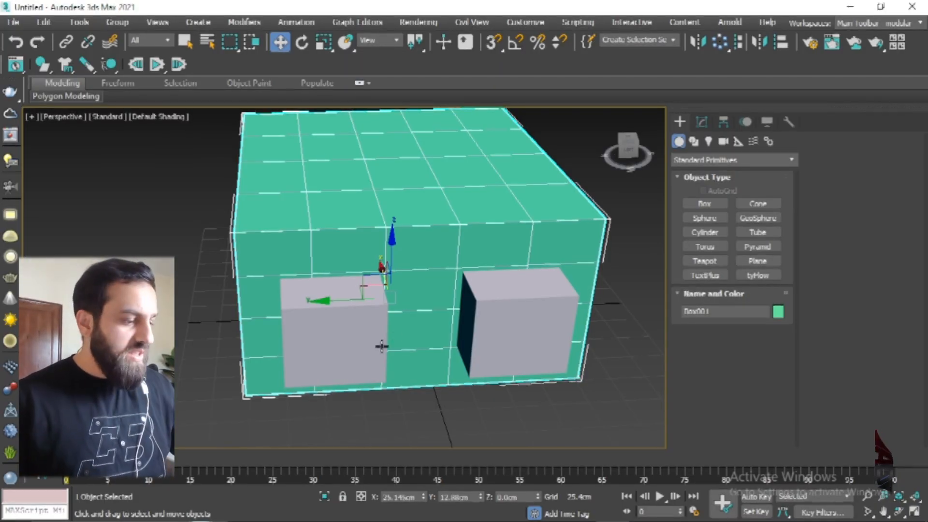
alt+middle_drag(375, 373, 515, 302)
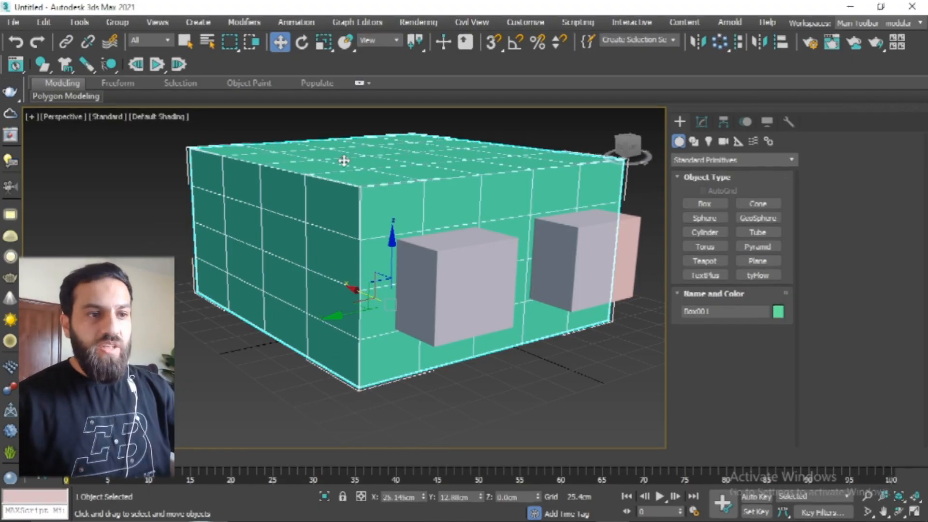
click(755, 160)
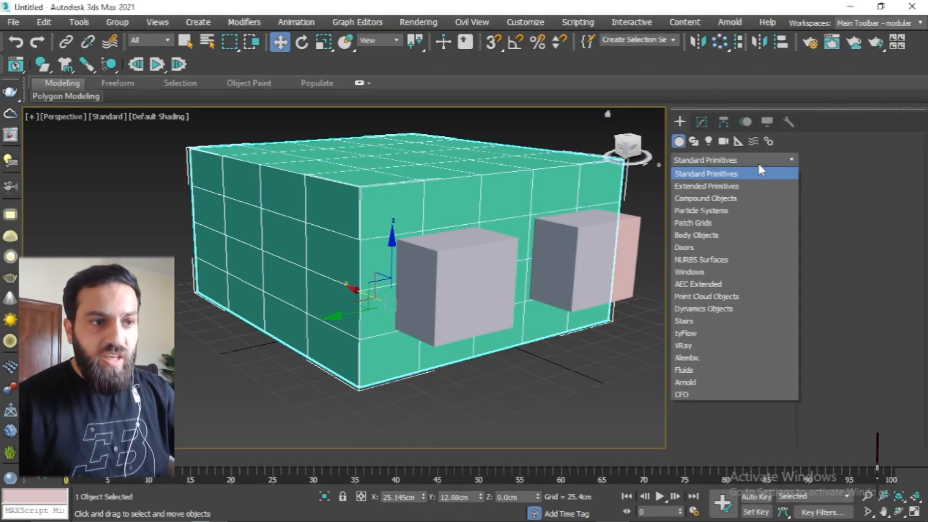
click(733, 199)
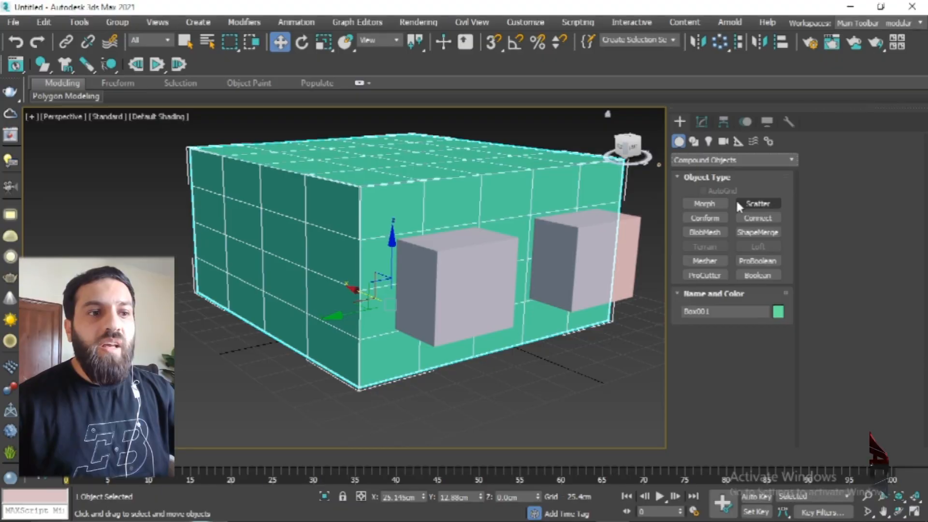
click(762, 263)
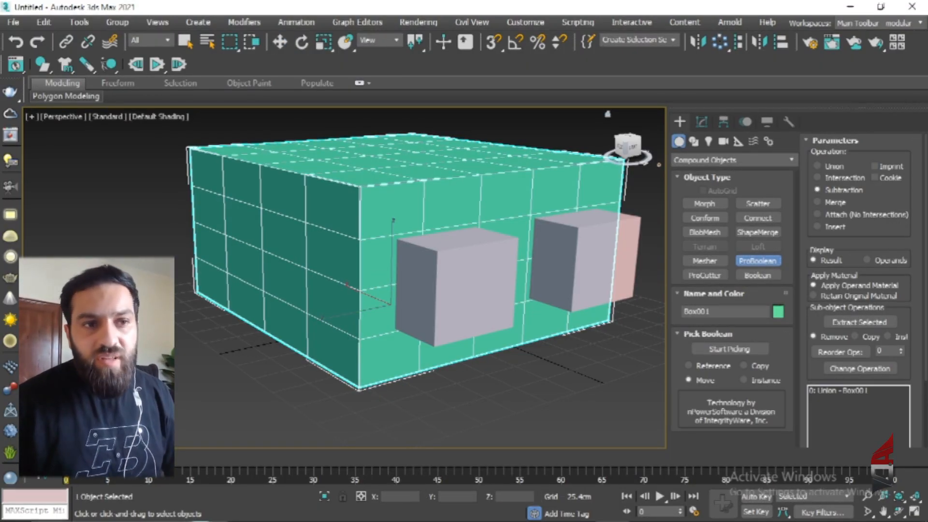
Set the ProBoolean's planar edge removal to No Edge Removal in the advanced options
scroll(829, 400, down, 3)
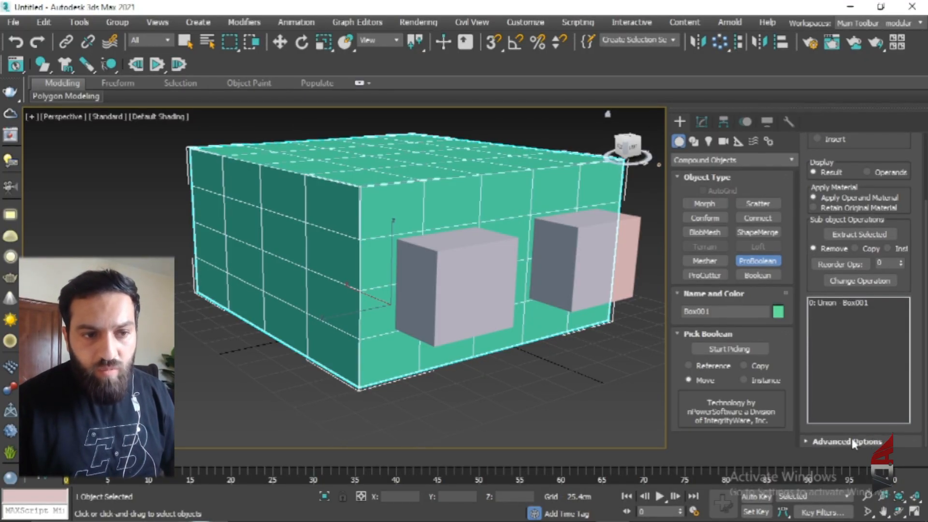
click(806, 442)
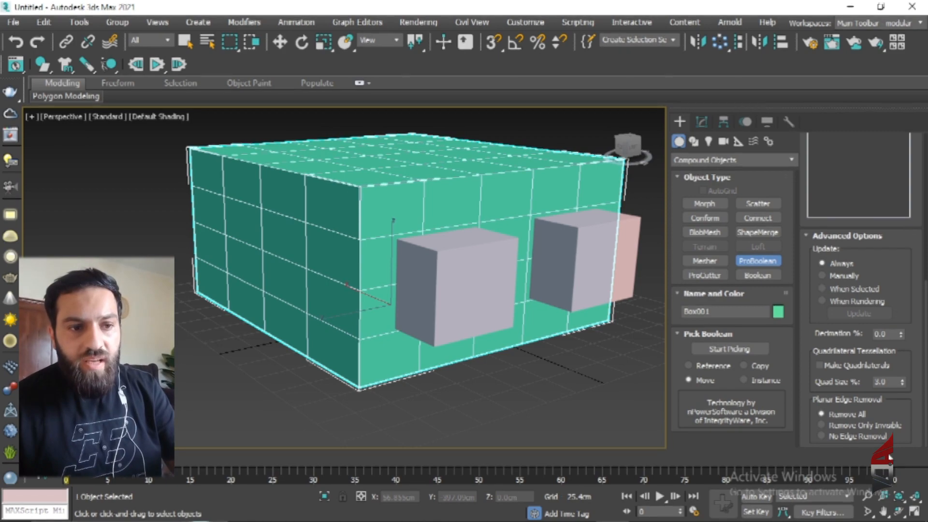
click(824, 436)
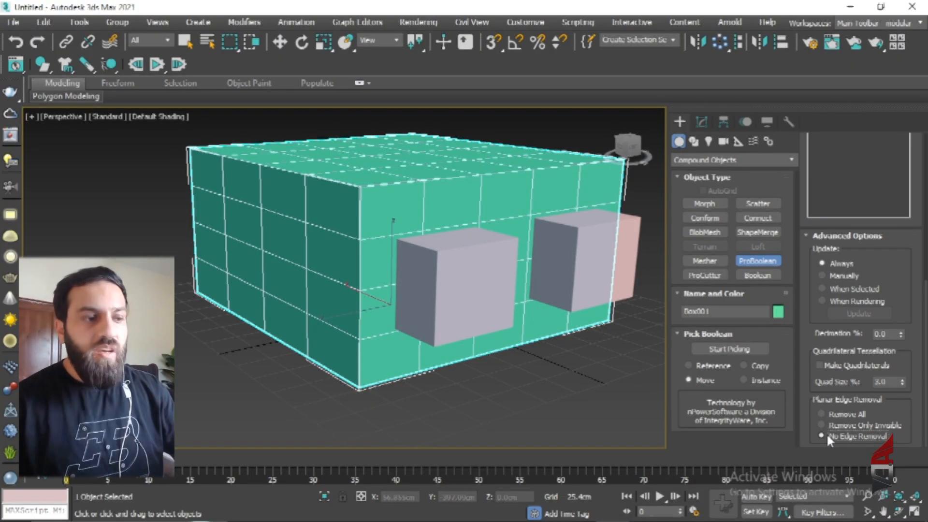
Pick the two small boxes on the near face to subtract them from the large box
alt+middle_drag(516, 369, 544, 384)
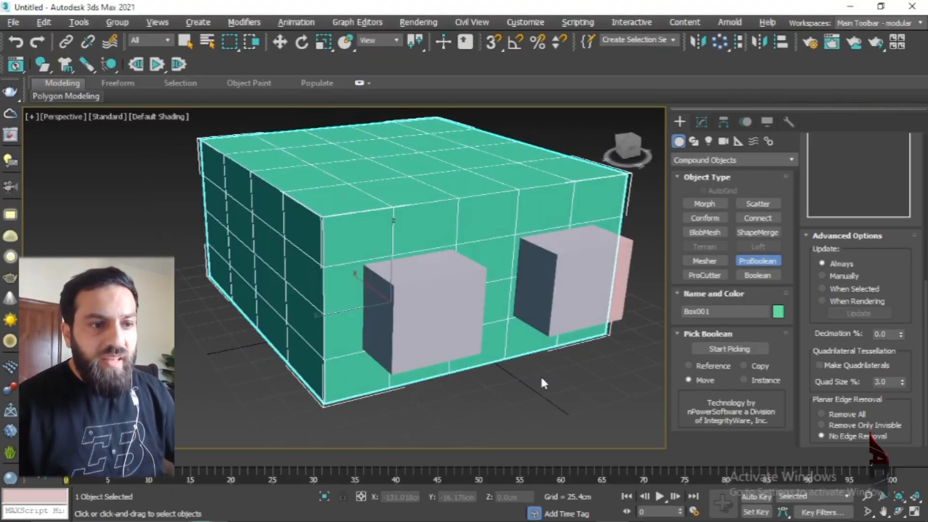
click(730, 348)
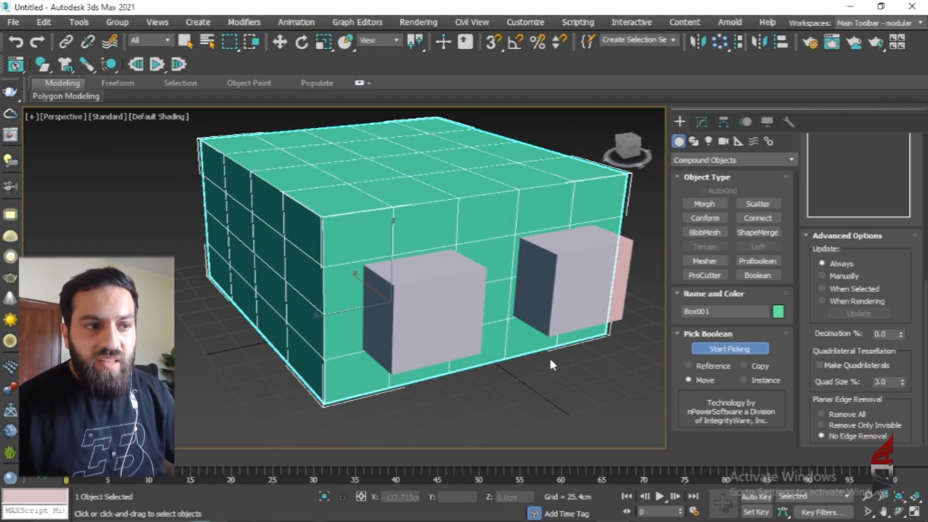
click(447, 341)
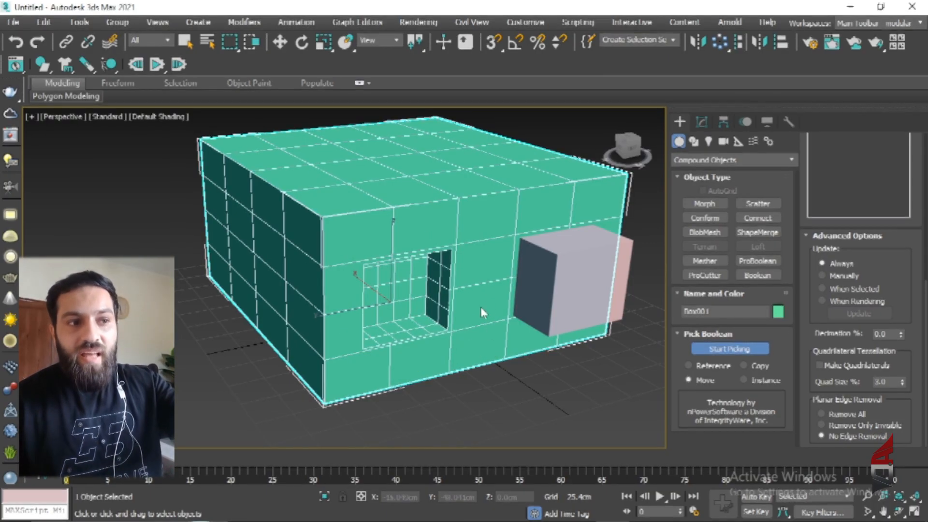
click(569, 268)
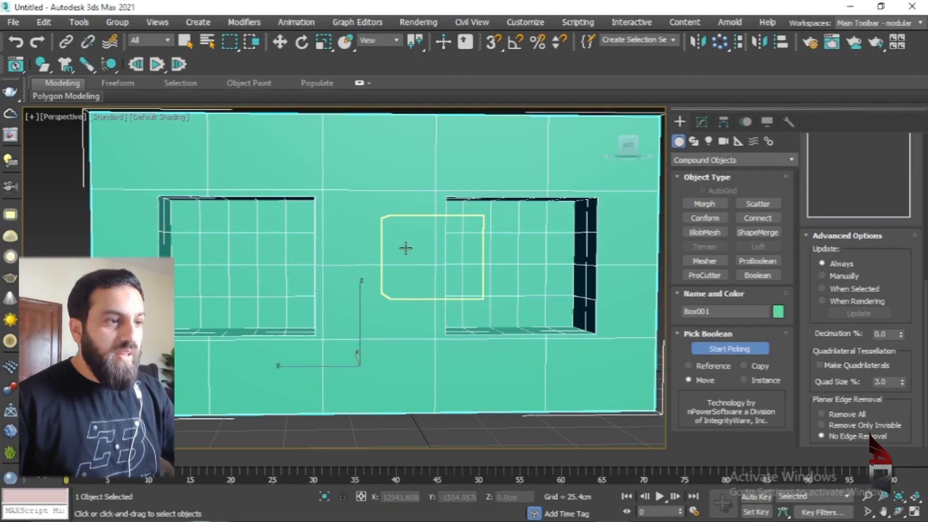
Try the Remove All and Remove Only Invisible planar edge removal options, and return the ProBoolean to No Edge Removal
mouse_move(226, 249)
alt+middle_down()
mouse_move(248, 252)
mouse_move(230, 246)
alt+middle_up()
scroll(355, 199, down, 5)
alt+middle_drag(344, 213, 505, 259)
alt+middle_drag(406, 244, 379, 263)
scroll(382, 255, up, 3)
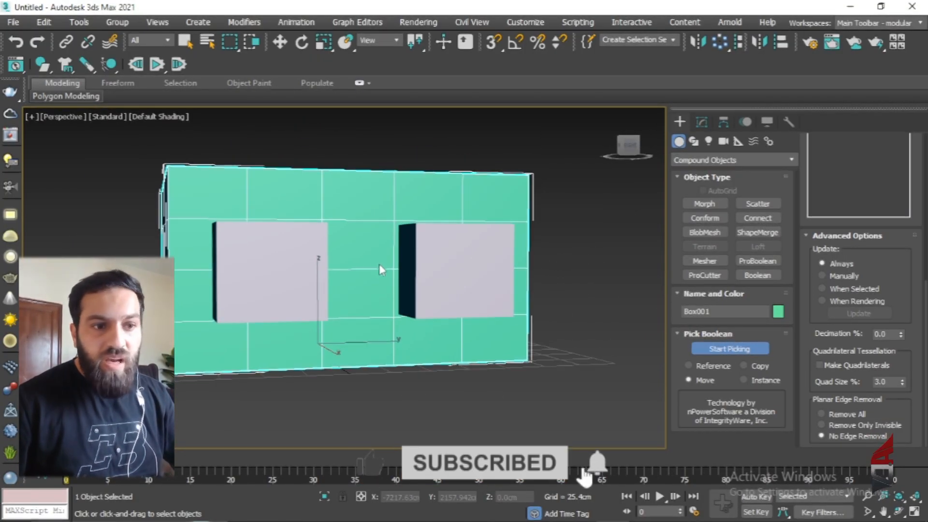
click(820, 414)
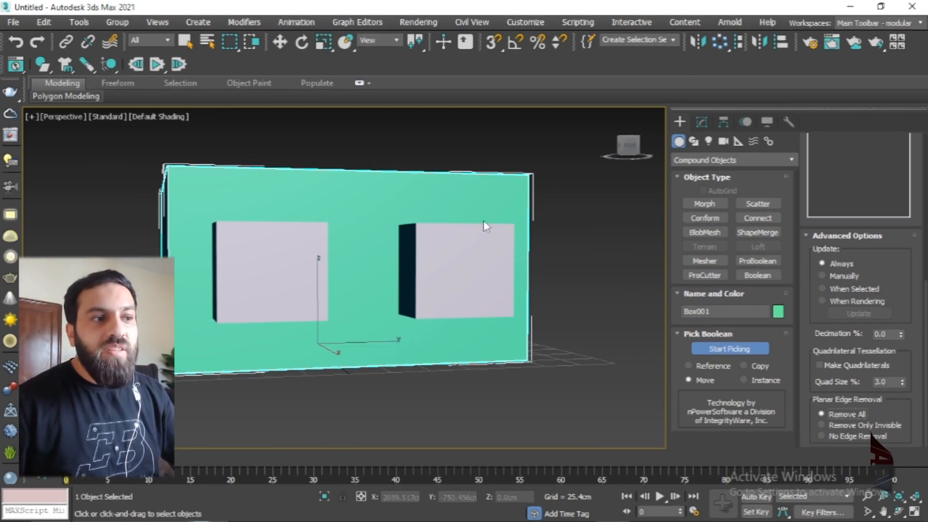
alt+middle_drag(321, 259, 421, 263)
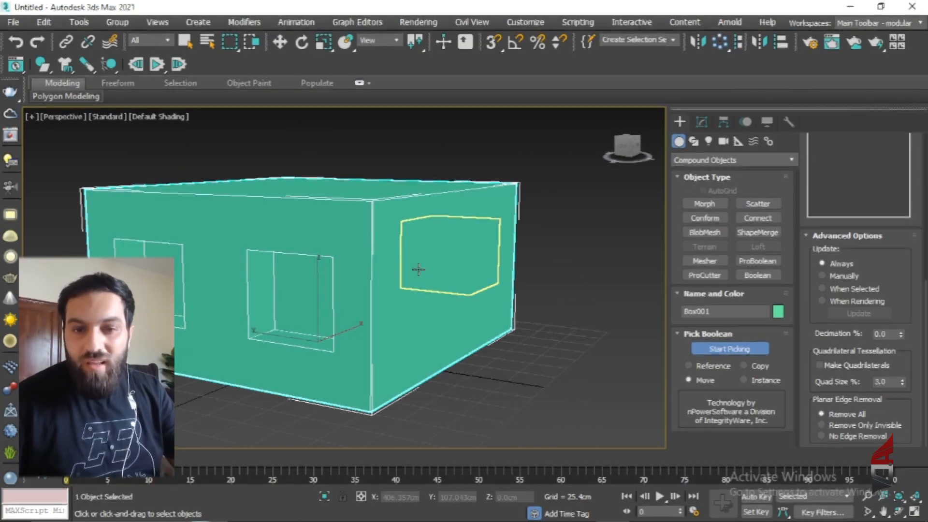
click(863, 425)
click(843, 435)
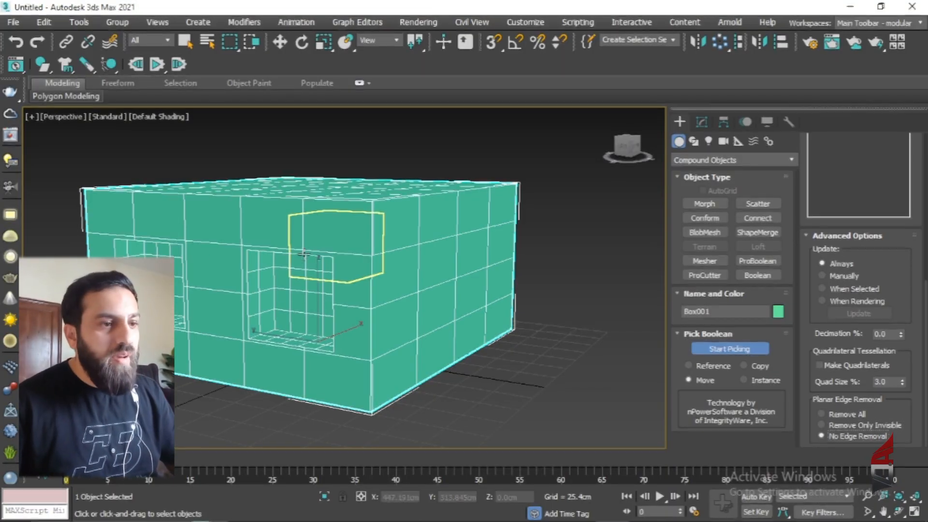
Pick the two small boxes on the opposite face to subtract them from the large box, and inspect the openings
alt+middle_drag(379, 261, 387, 283)
click(387, 283)
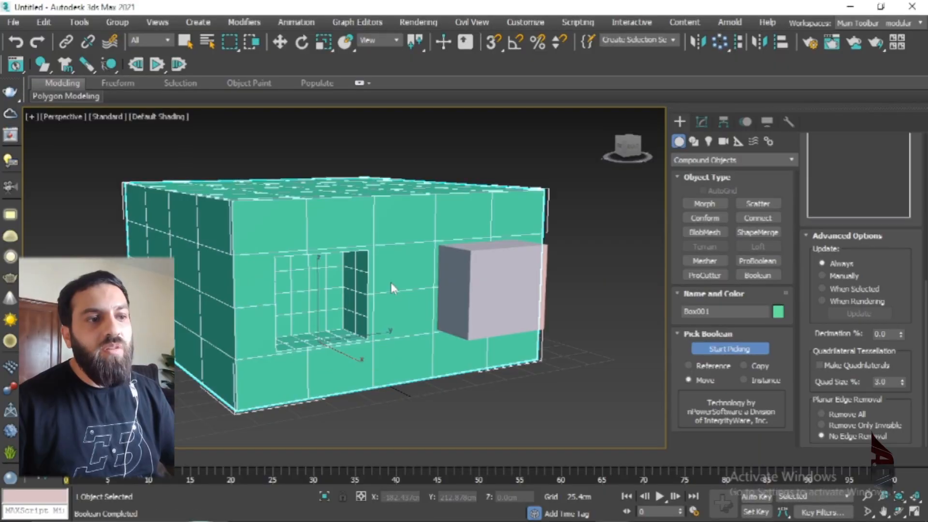
click(484, 290)
alt+middle_drag(483, 290, 422, 343)
scroll(419, 337, down, 5)
scroll(419, 337, up, 5)
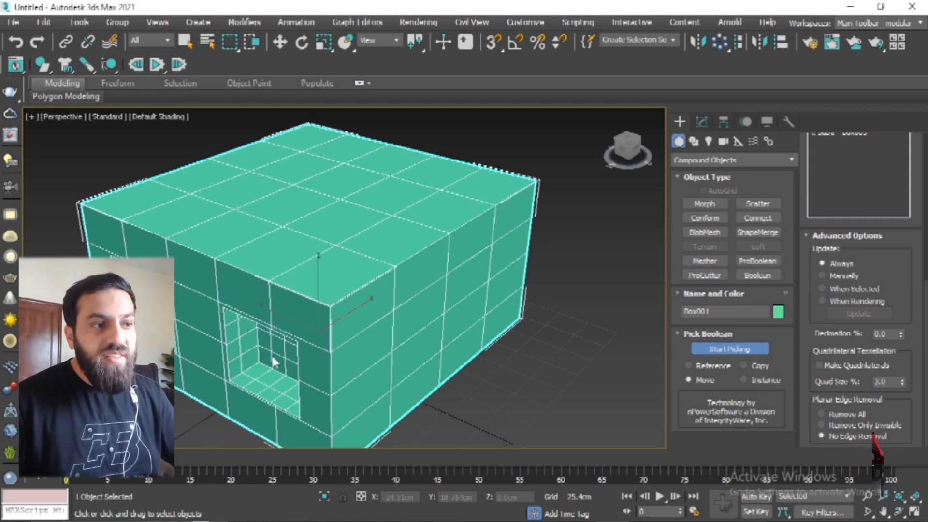
alt+middle_drag(274, 363, 276, 328)
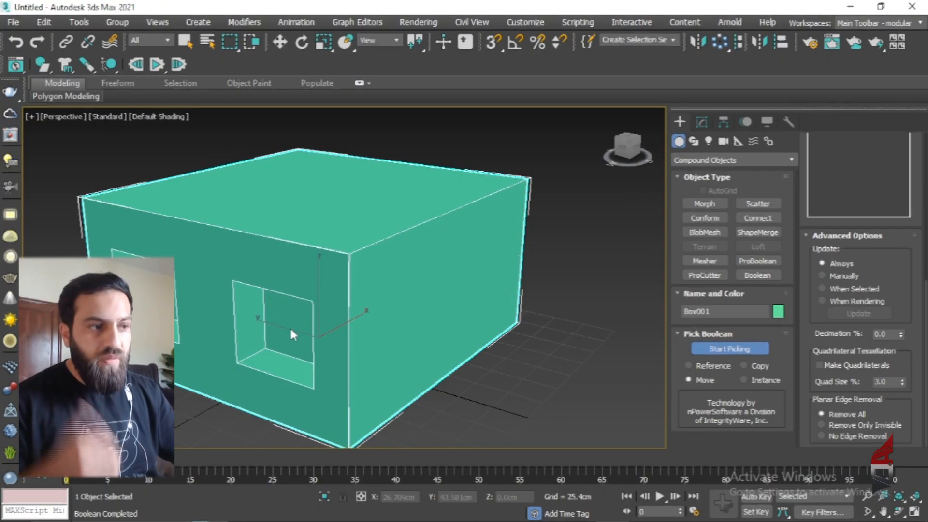
Undo the ProBoolean subtractions to bring back the small boxes
key(ctrl+z)
key(ctrl+z)
key(ctrl+z)
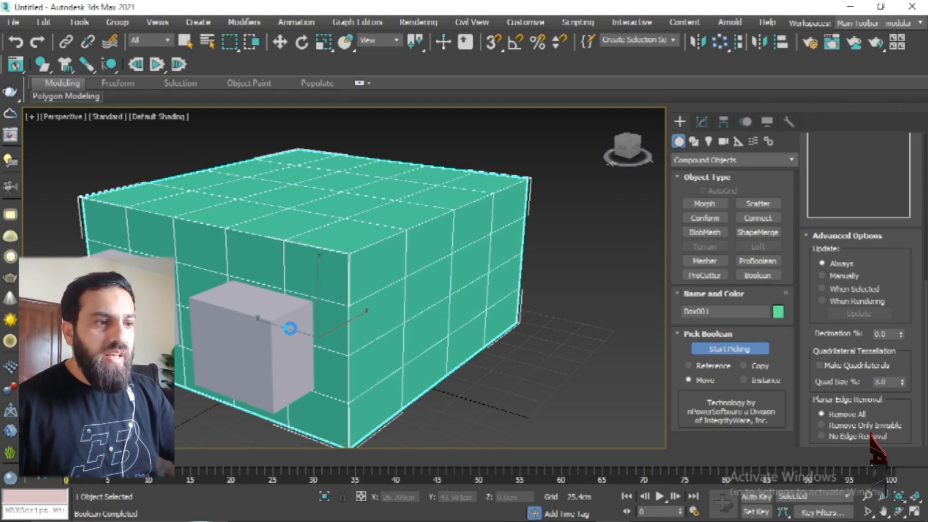
Convert the large segmented box to an Editable Poly
alt+middle_drag(311, 329, 560, 338)
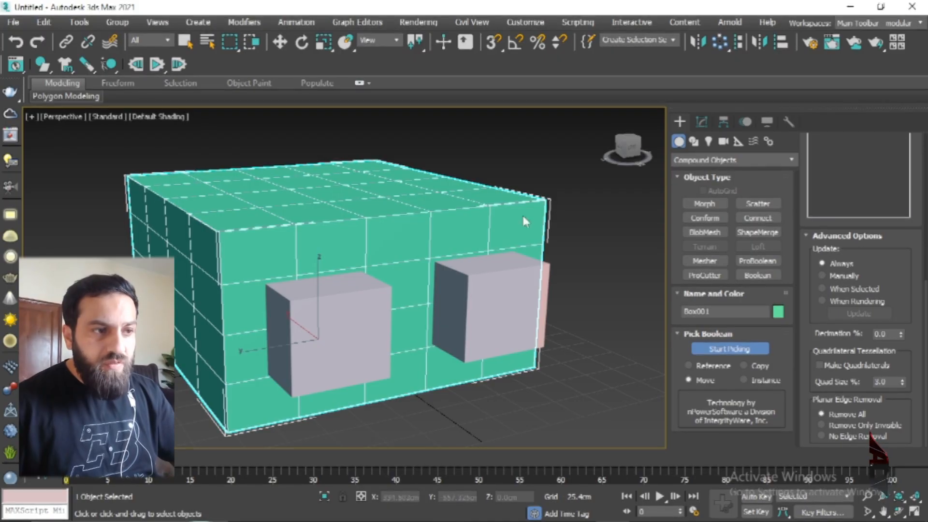
alt+middle_drag(333, 239, 350, 261)
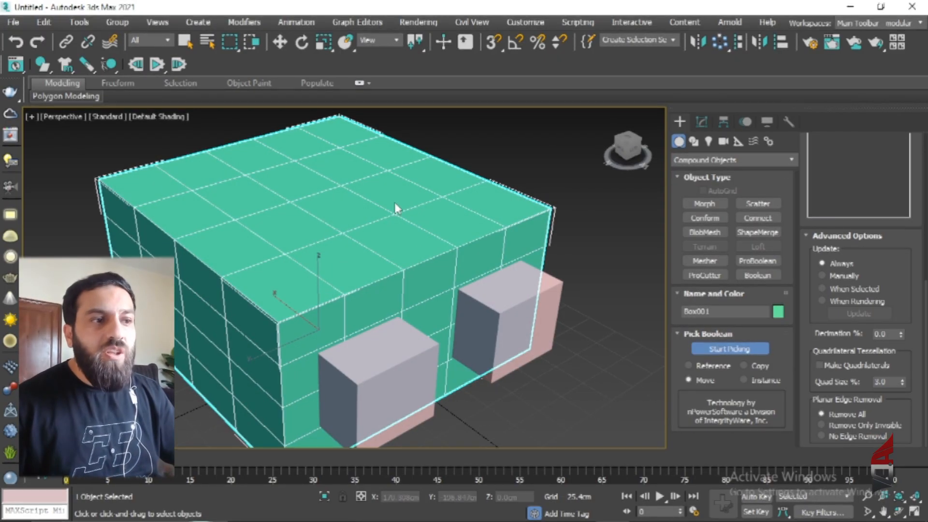
key(w)
right_click(371, 199)
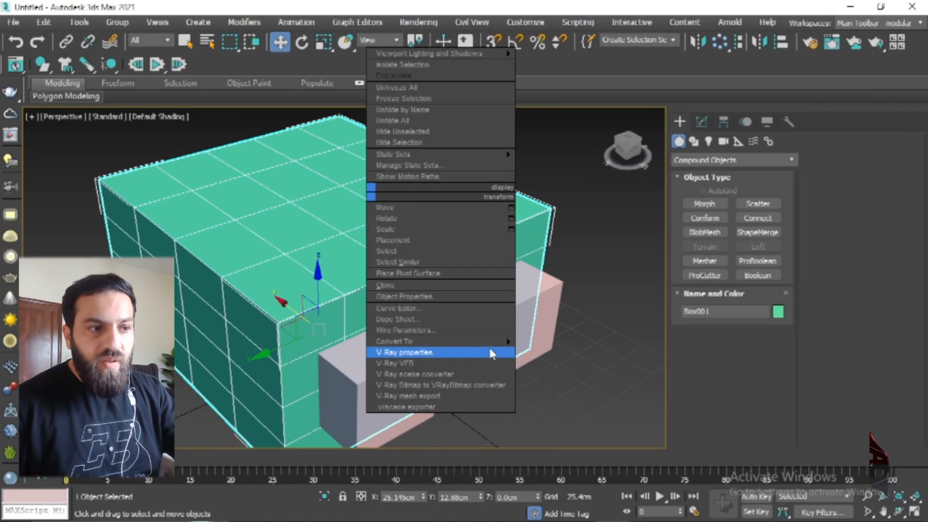
mouse_move(430, 341)
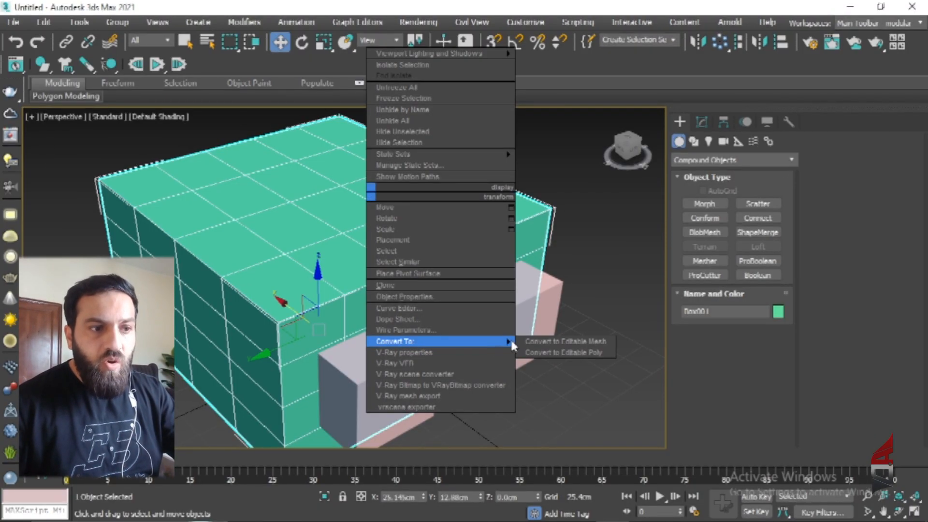
click(575, 353)
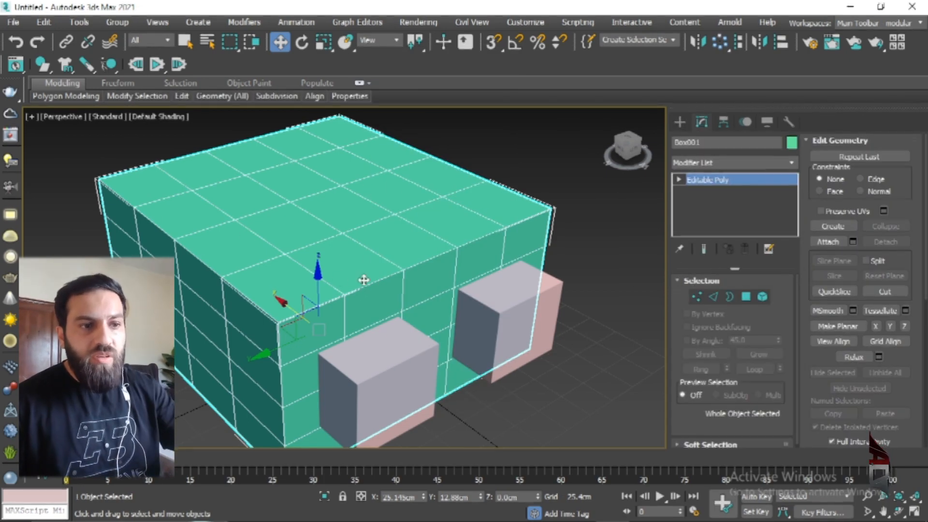
At polygon level, select the four top-face polygons along a wall without small boxes and delete them
click(746, 296)
click(483, 195)
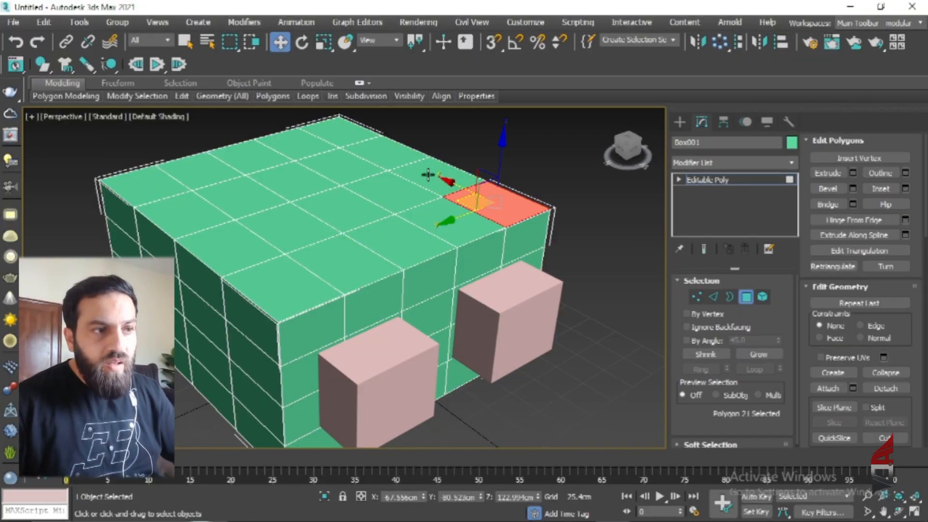
ctrl+click(438, 177)
ctrl+click(384, 154)
ctrl+click(348, 138)
key(Delete)
Delete the other top-face polygons of the large box, except one at the middle of the far edge
click(420, 211)
click(401, 191)
click(331, 163)
key(Delete)
click(311, 147)
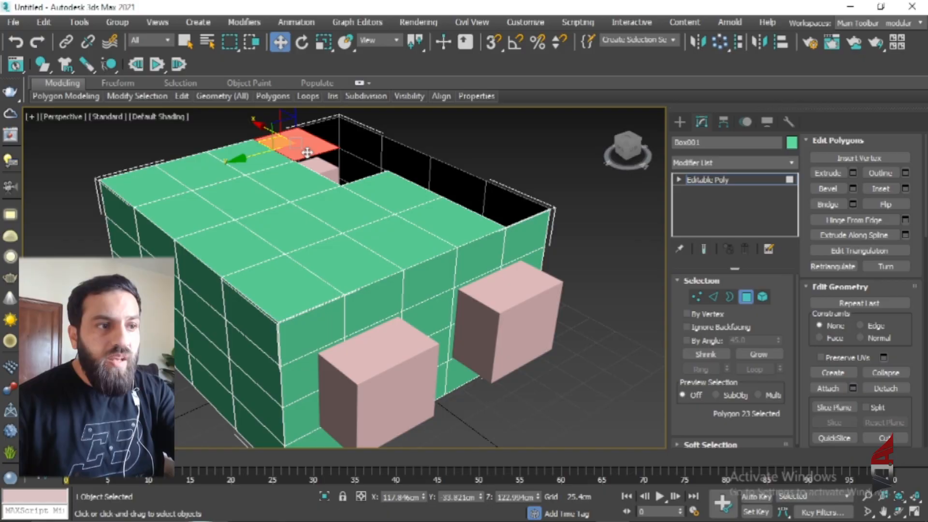
key(Delete)
click(386, 195)
key(Delete)
click(392, 245)
key(Delete)
click(303, 272)
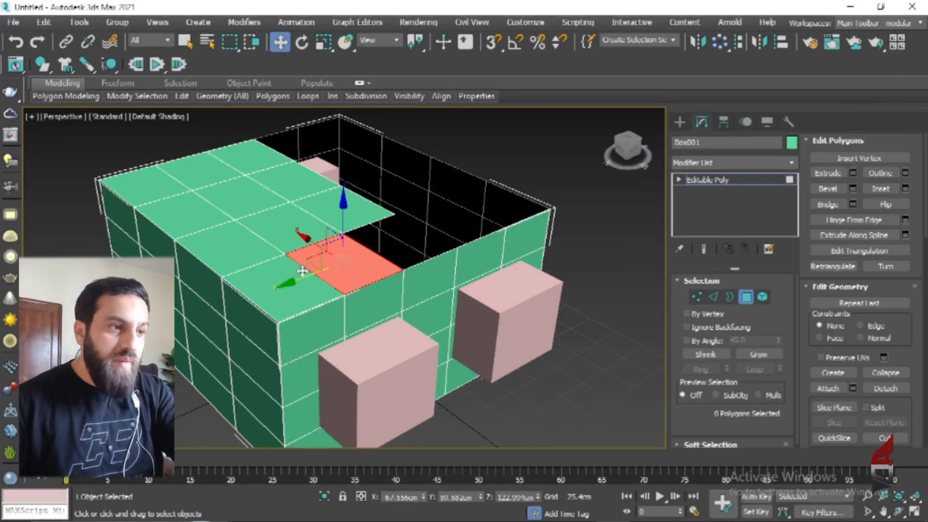
click(259, 249)
key(Delete)
click(327, 210)
key(Delete)
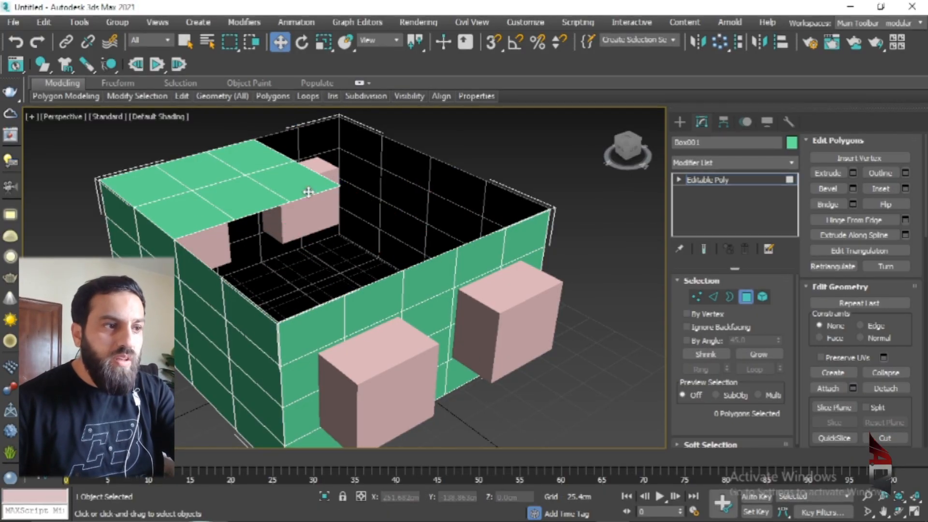
key(Delete)
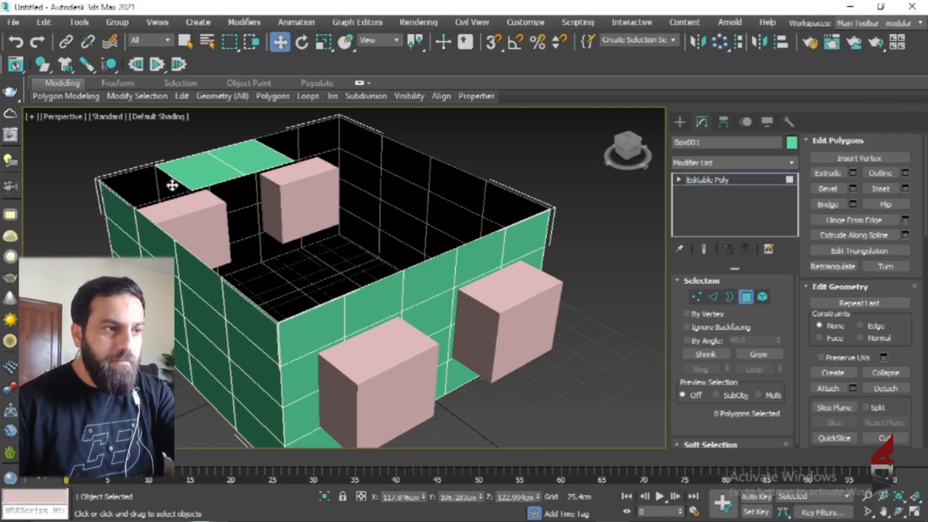
click(172, 185)
key(Delete)
scroll(249, 165, down, 5)
alt+middle_drag(263, 198, 272, 220)
scroll(272, 220, up, 5)
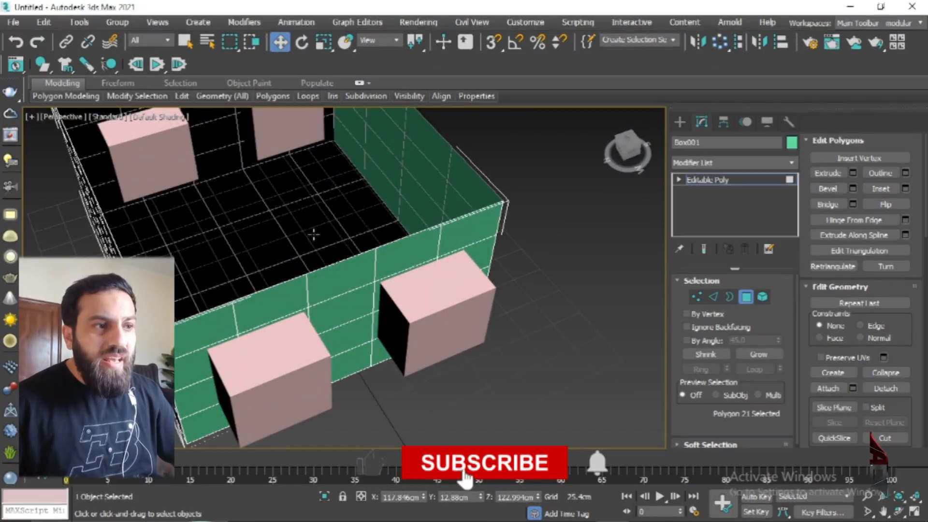
scroll(314, 234, down, 3)
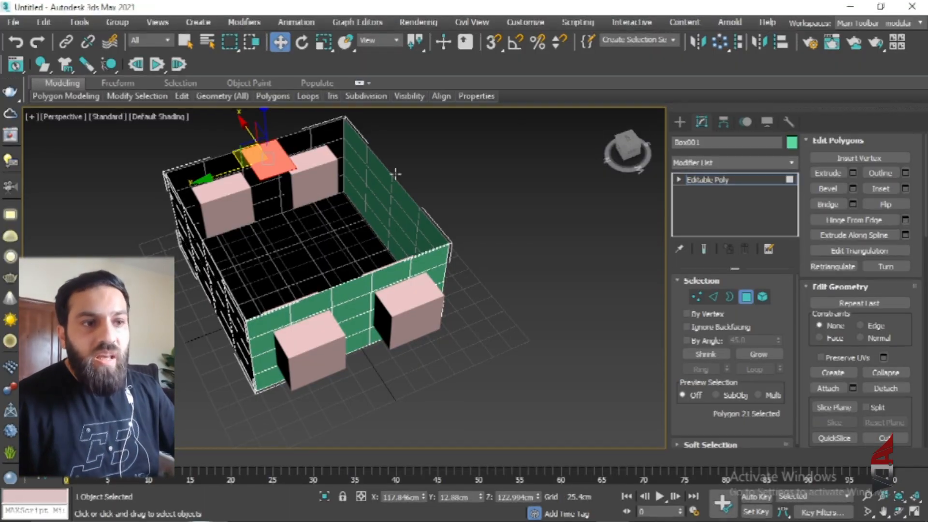
Apply a Shell modifier to the open box to give its walls thickness
click(703, 163)
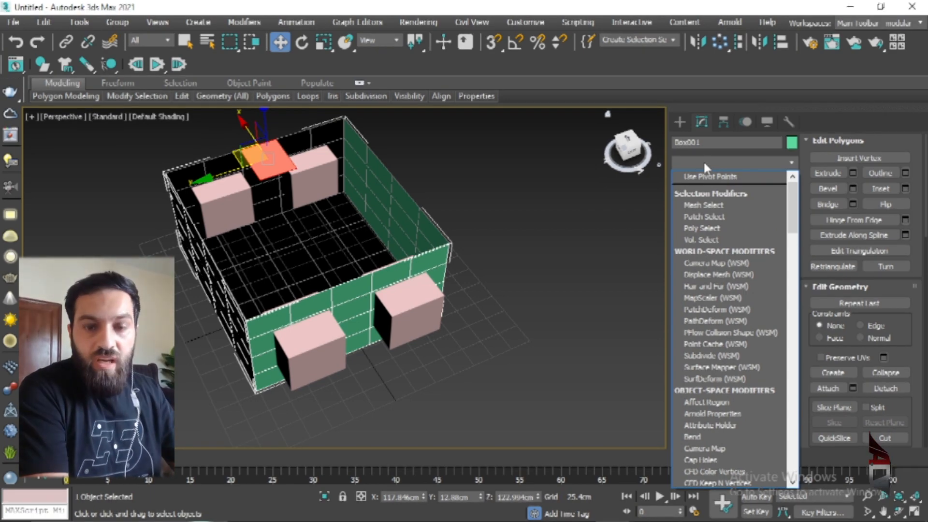
text(sh)
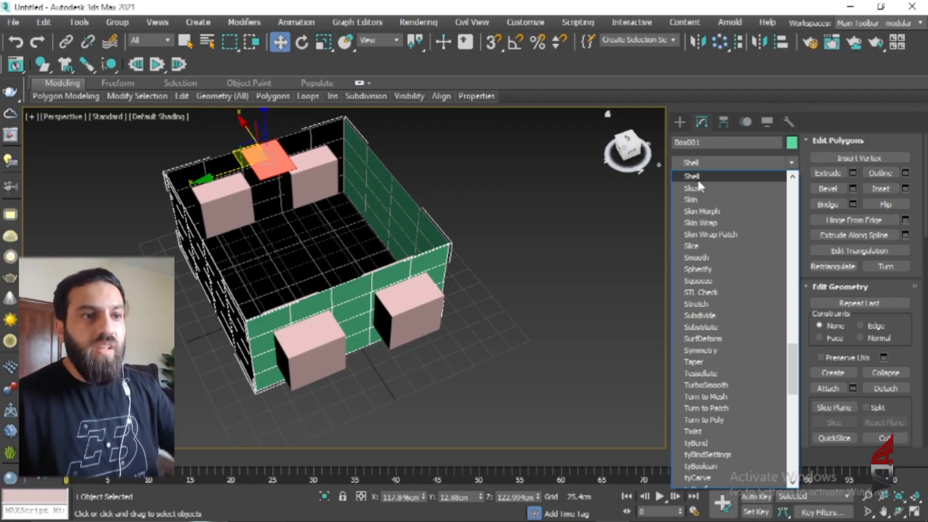
click(697, 178)
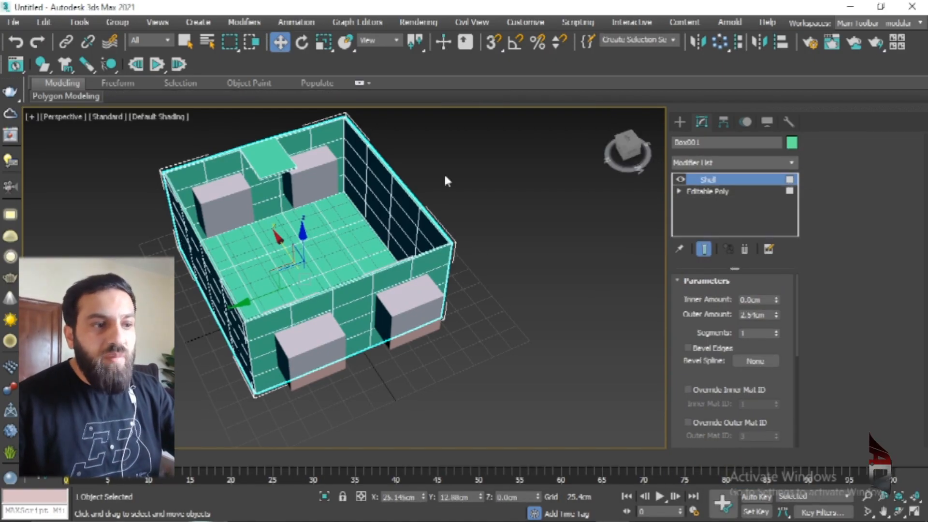
scroll(444, 239, up, 10)
scroll(429, 265, down, 8)
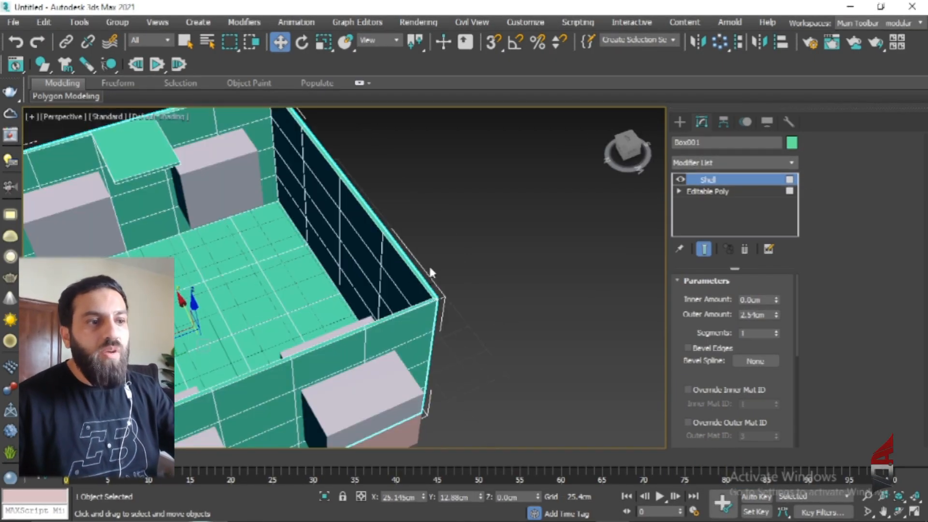
middle_drag(378, 306, 393, 274)
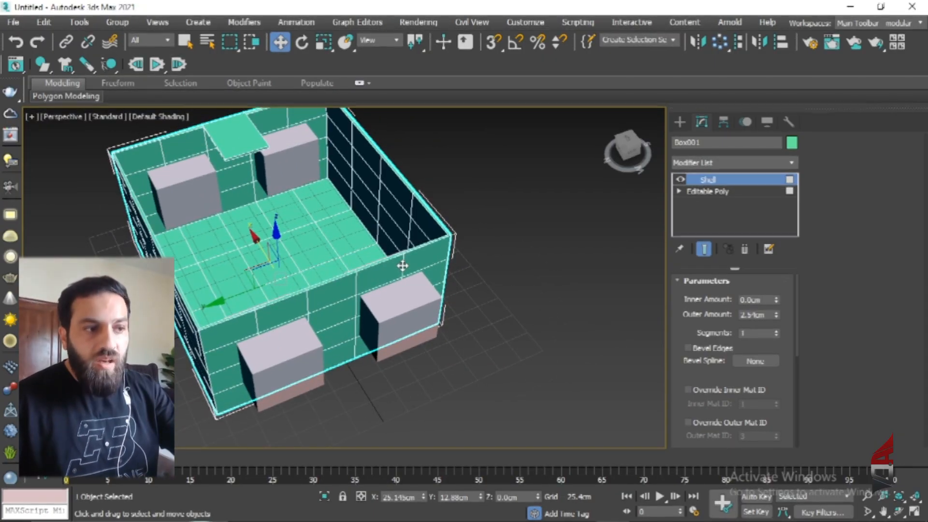
Convert the shelled box to an Editable Poly, collapsing the Shell modifier
right_click(326, 237)
mouse_move(396, 384)
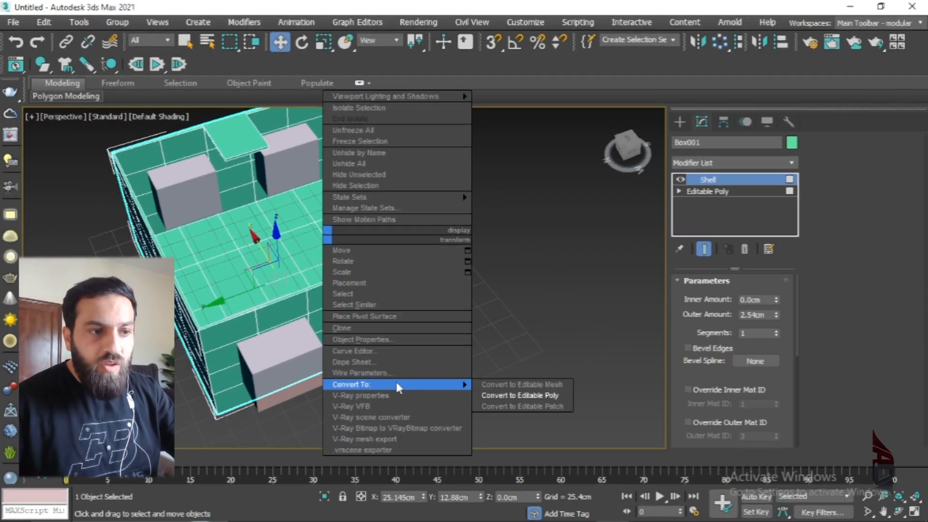
click(540, 394)
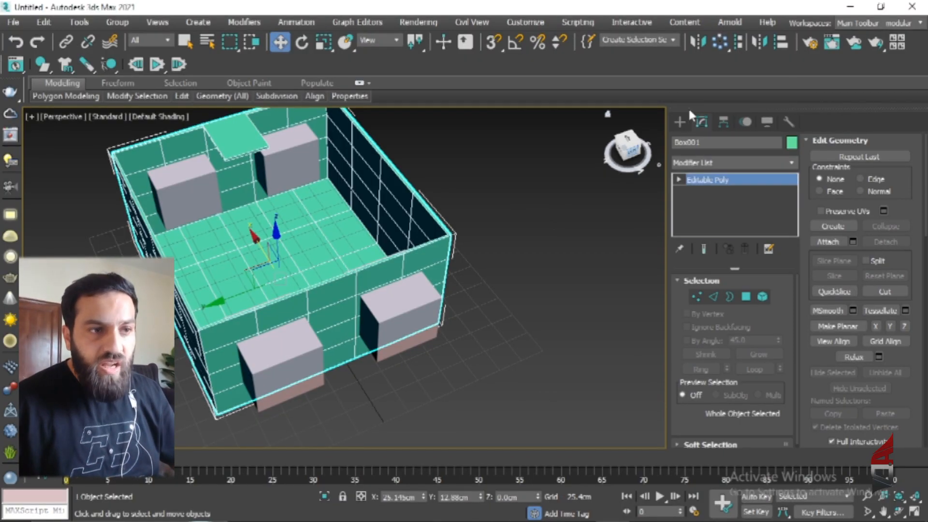
Turn the shelled box into a ProBoolean compound object with Subtraction and set its planar edge removal to No Edge Removal
click(680, 122)
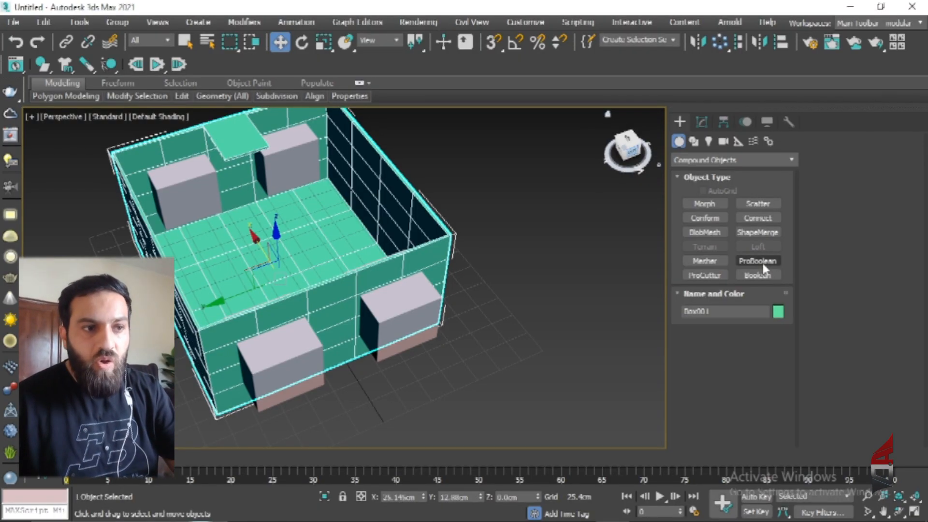
click(693, 160)
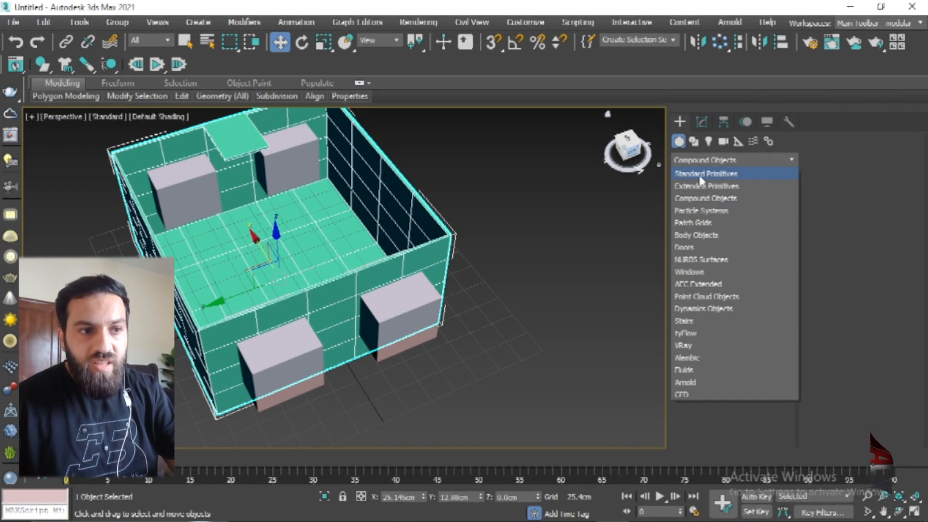
click(709, 199)
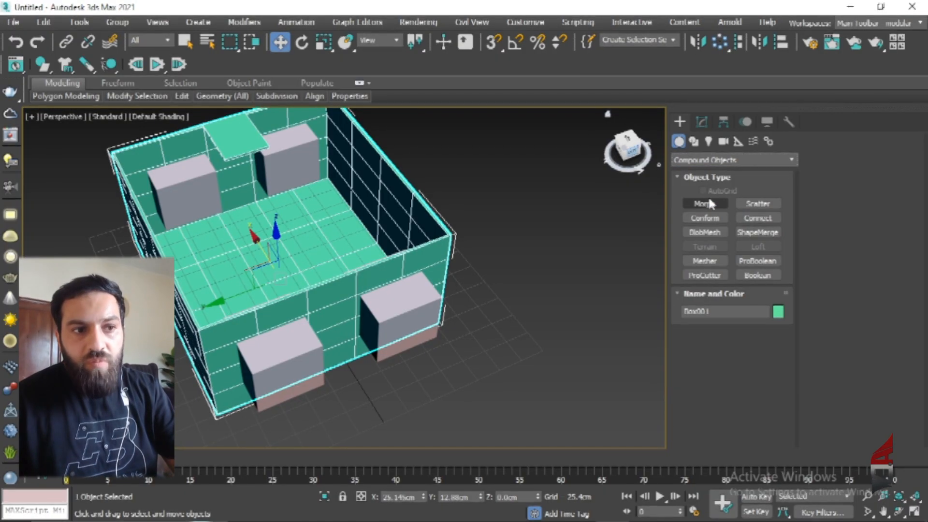
click(756, 261)
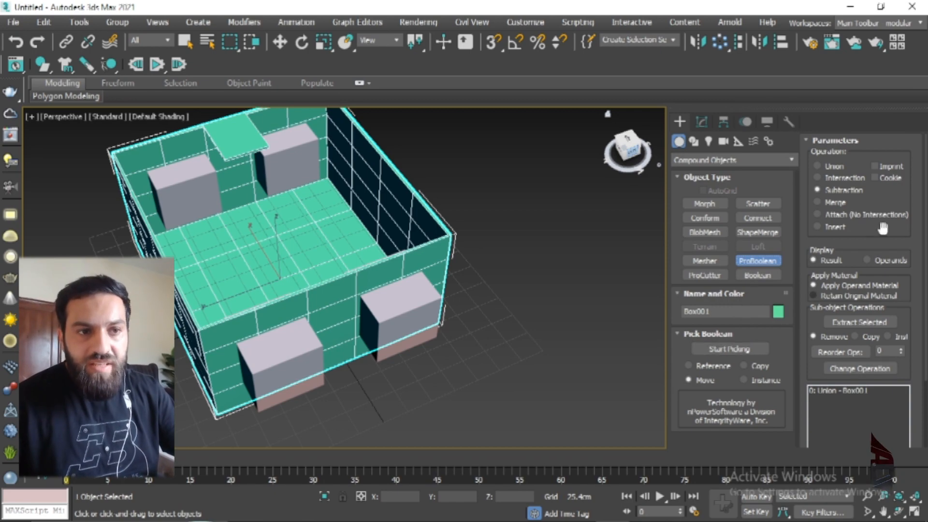
drag(924, 213, 926, 354)
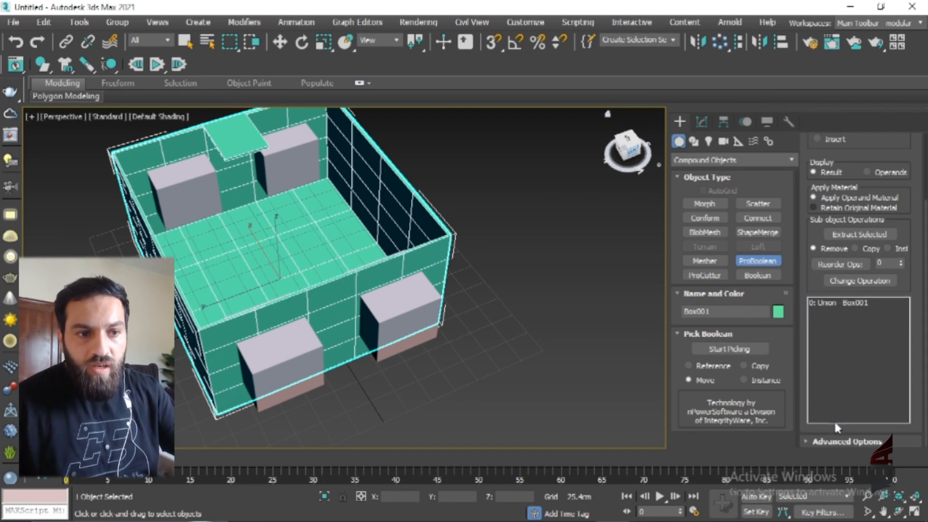
click(817, 442)
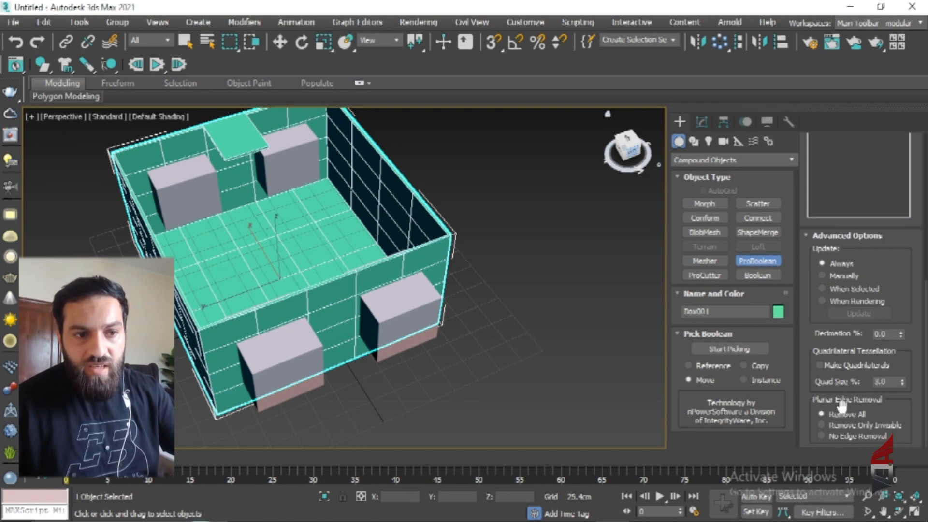
click(820, 436)
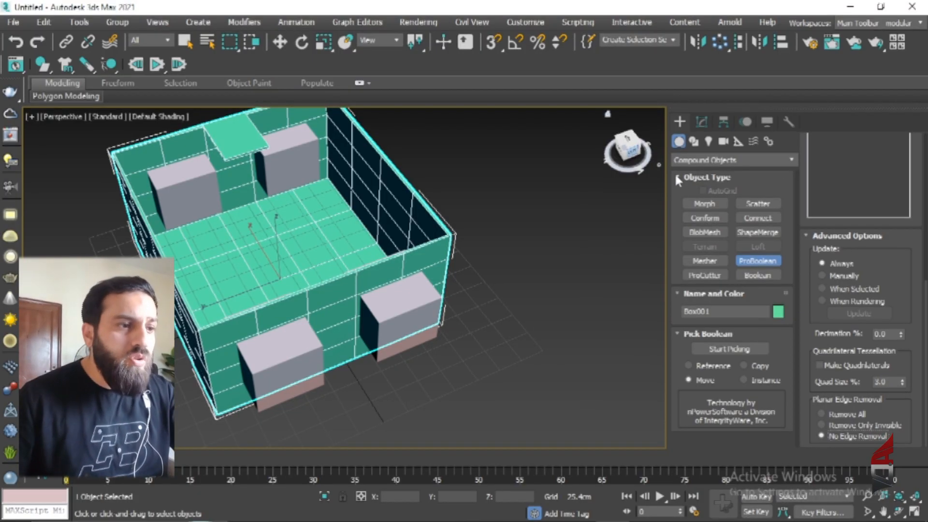
Subtract the four small boxes from the shelled box's walls to cut two window openings in each of two opposite walls
click(725, 347)
click(387, 338)
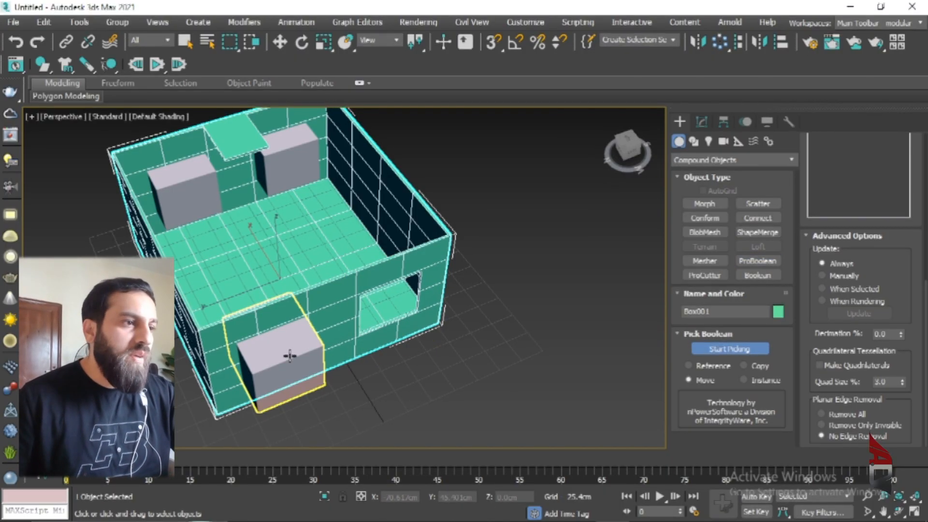
click(278, 367)
click(183, 193)
click(271, 190)
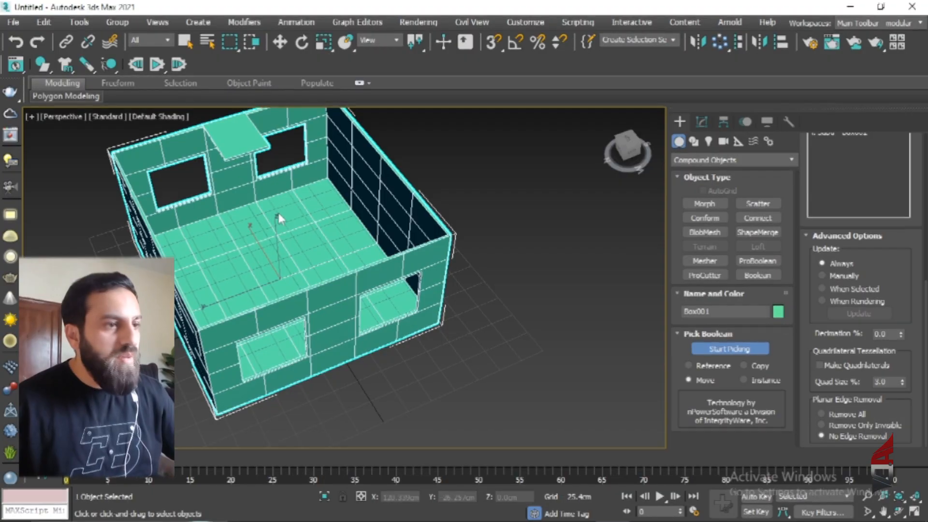
Examine the window openings and the preserved mesh edges on the shelled box from inside and outside
alt+middle_drag(283, 230, 349, 210)
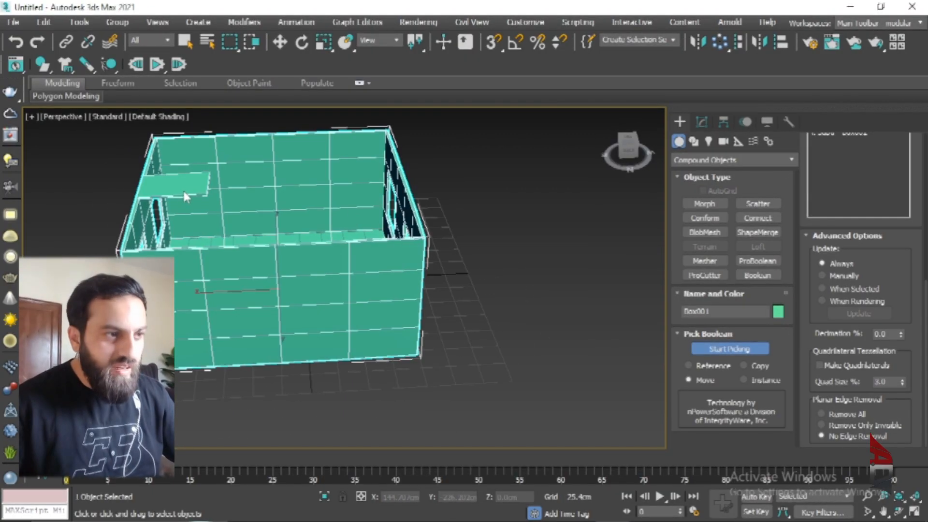
alt+middle_drag(187, 199, 323, 254)
scroll(381, 236, up, 3)
alt+middle_drag(384, 244, 368, 279)
alt+middle_drag(423, 232, 387, 239)
scroll(318, 262, up, 5)
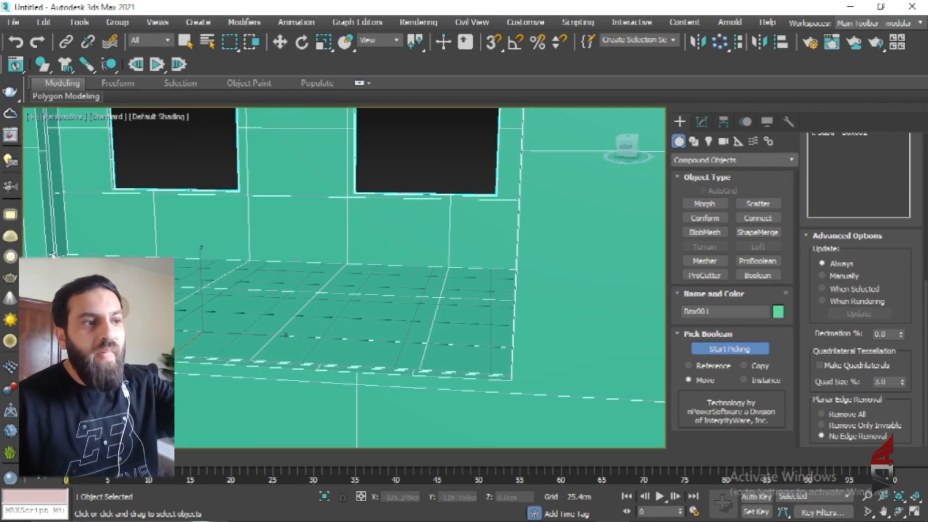
scroll(45, 252, down, 3)
middle_drag(34, 271, 389, 256)
alt+middle_drag(269, 297, 350, 330)
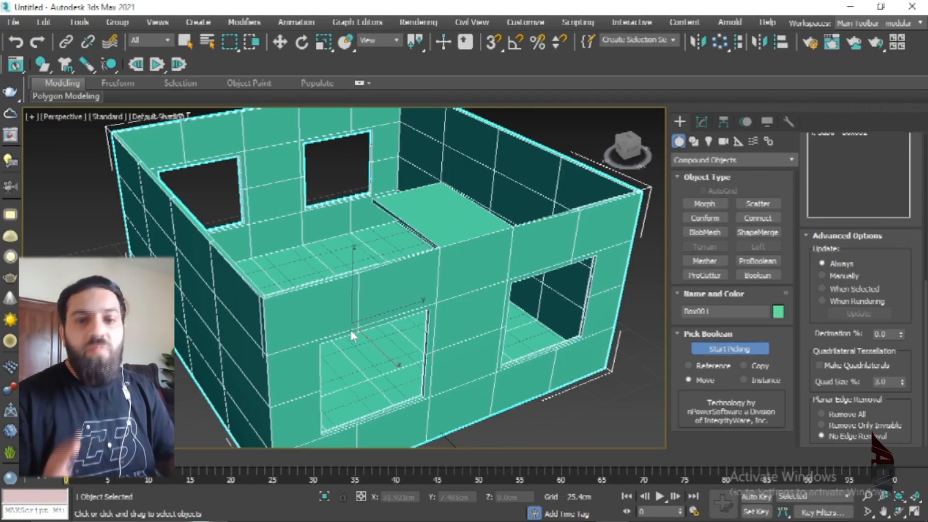
scroll(337, 303, down, 5)
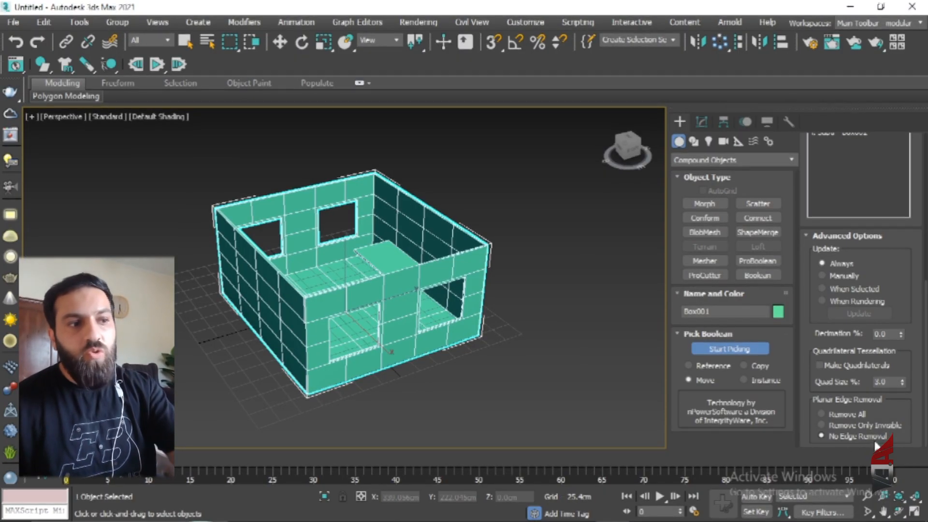
scroll(436, 265, up, 2)
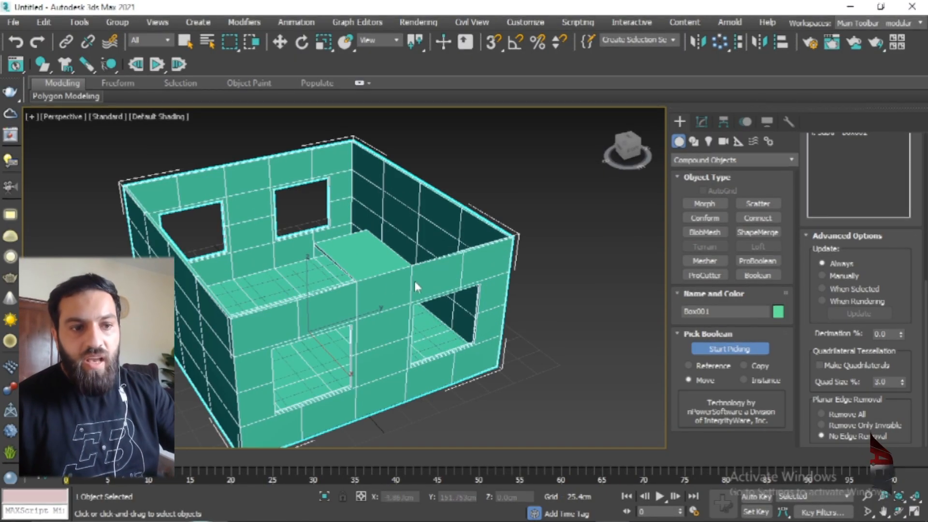
Set the ProBoolean planar edge removal to Remove All and inspect the wall edges around the openings
click(822, 414)
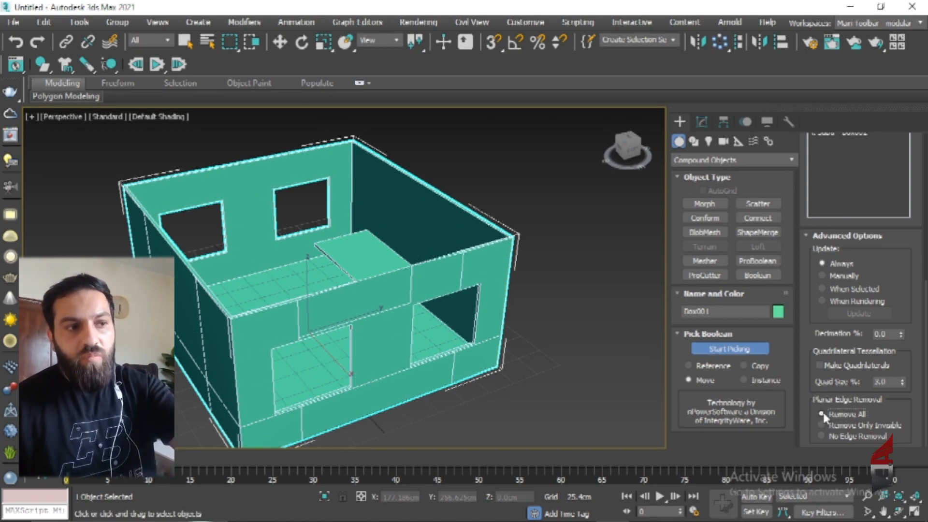
alt+middle_drag(391, 361, 362, 338)
scroll(373, 330, up, 2)
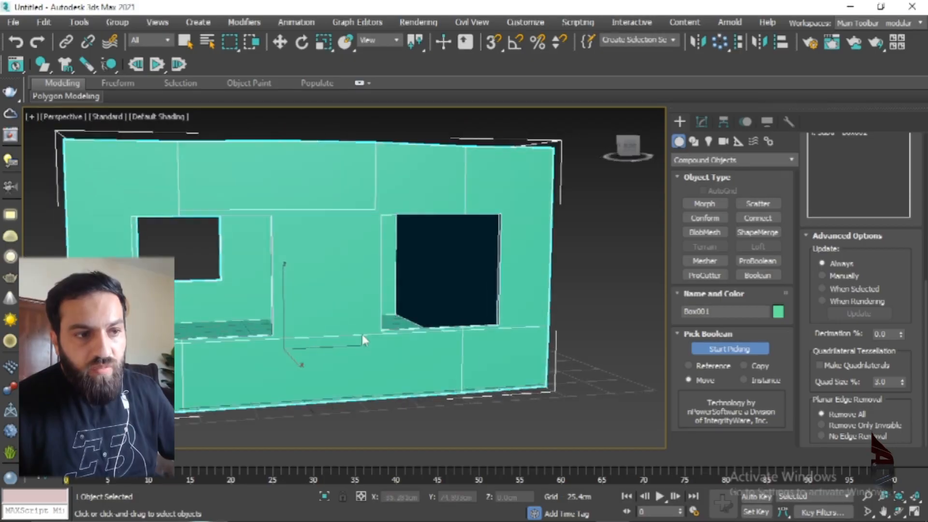
scroll(518, 335, up, 4)
scroll(140, 224, down, 4)
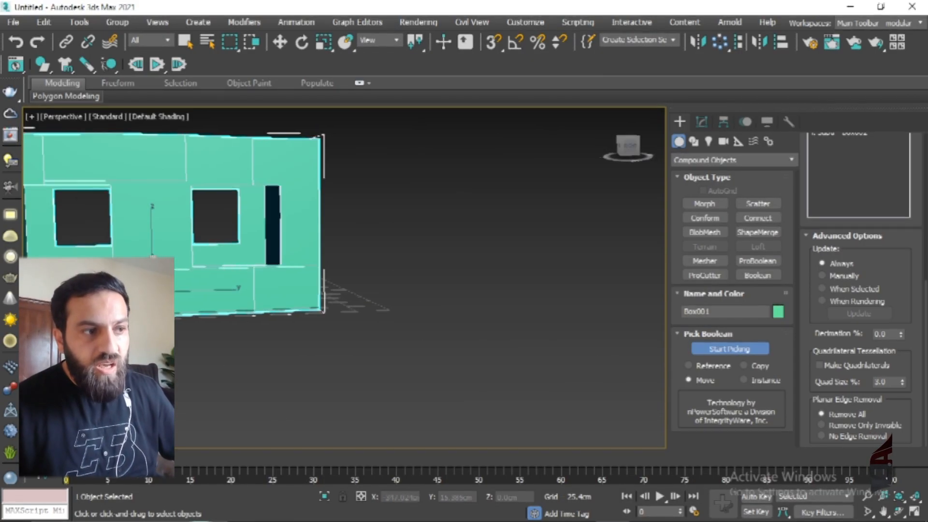
middle_drag(177, 145, 230, 224)
scroll(230, 224, up, 4)
scroll(306, 233, down, 2)
scroll(306, 233, down, 3)
alt+middle_drag(306, 233, 259, 298)
alt+middle_drag(232, 282, 224, 259)
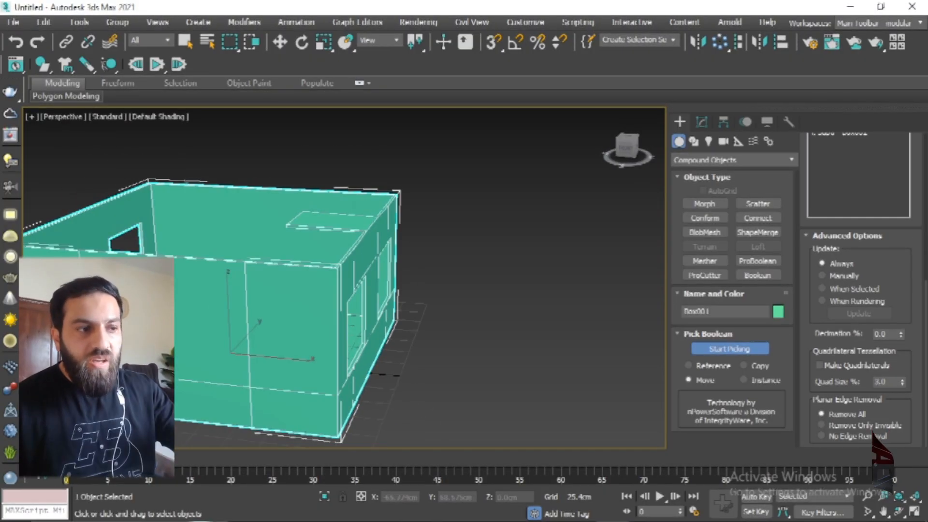
middle_drag(182, 314, 243, 288)
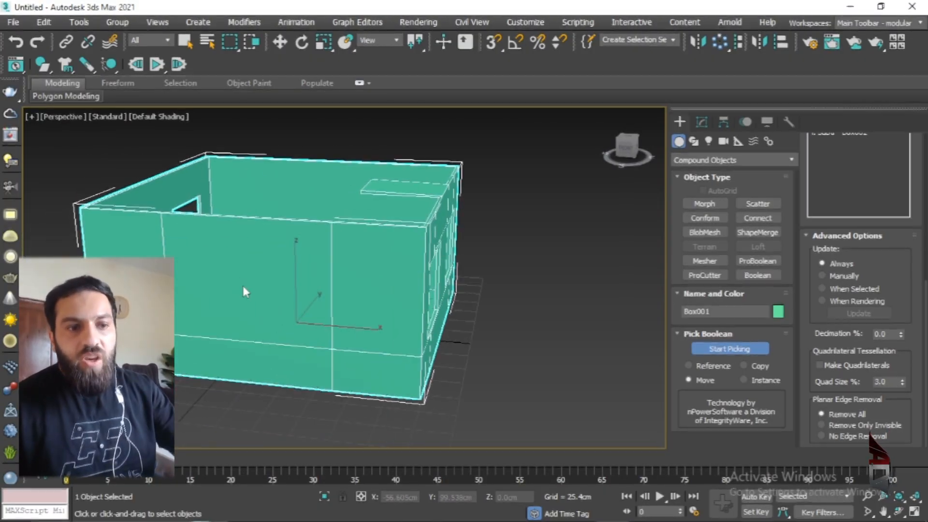
Set the ProBoolean planar edge removal back to No Edge Removal and check the walls with the window openings
click(821, 436)
alt+middle_drag(450, 356, 406, 373)
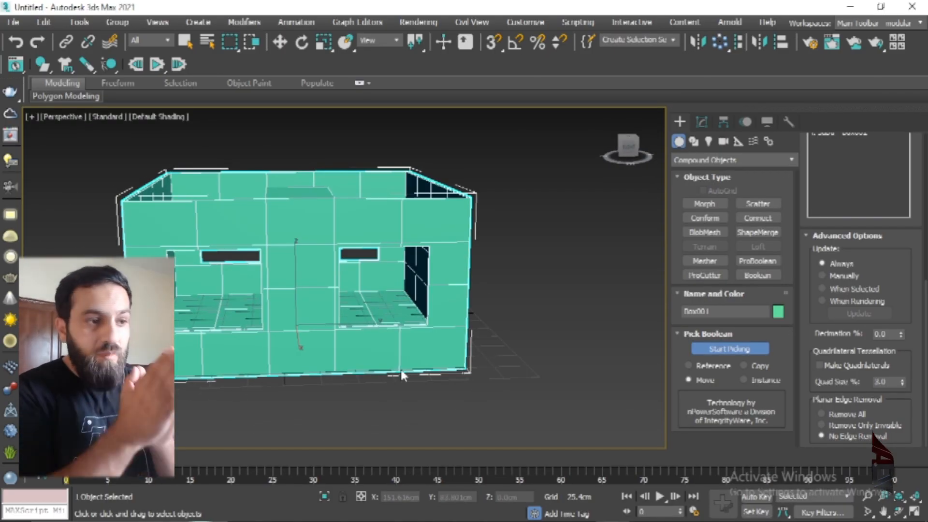